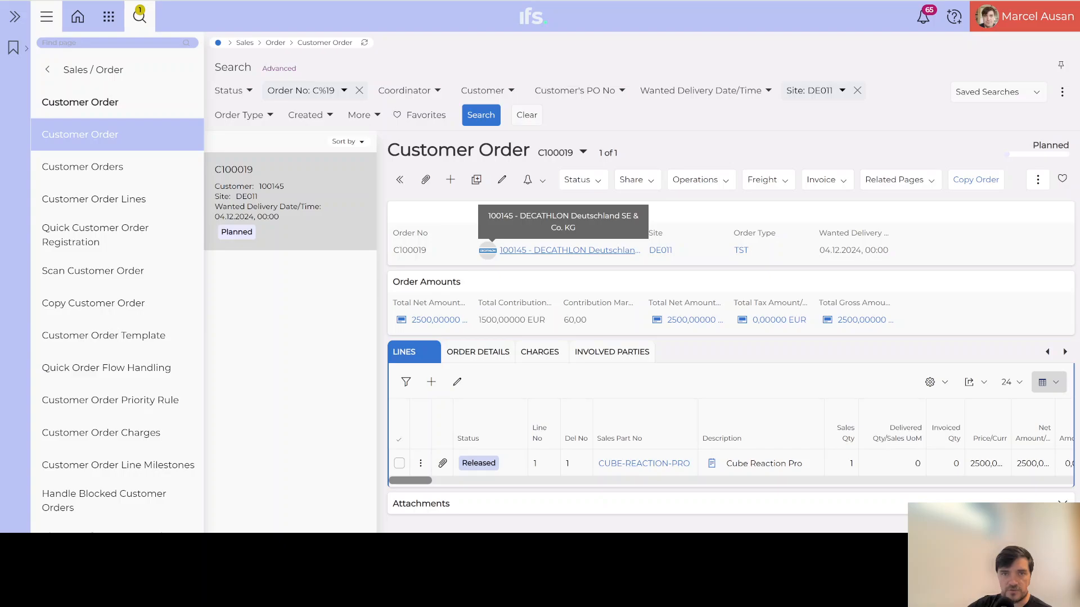
Step: Open the customer record of DECATHLON Deutschland SE & Co. KG from the order and review its credit information for company DE01
{"action": "left_click", "coordinate": [498, 249]}
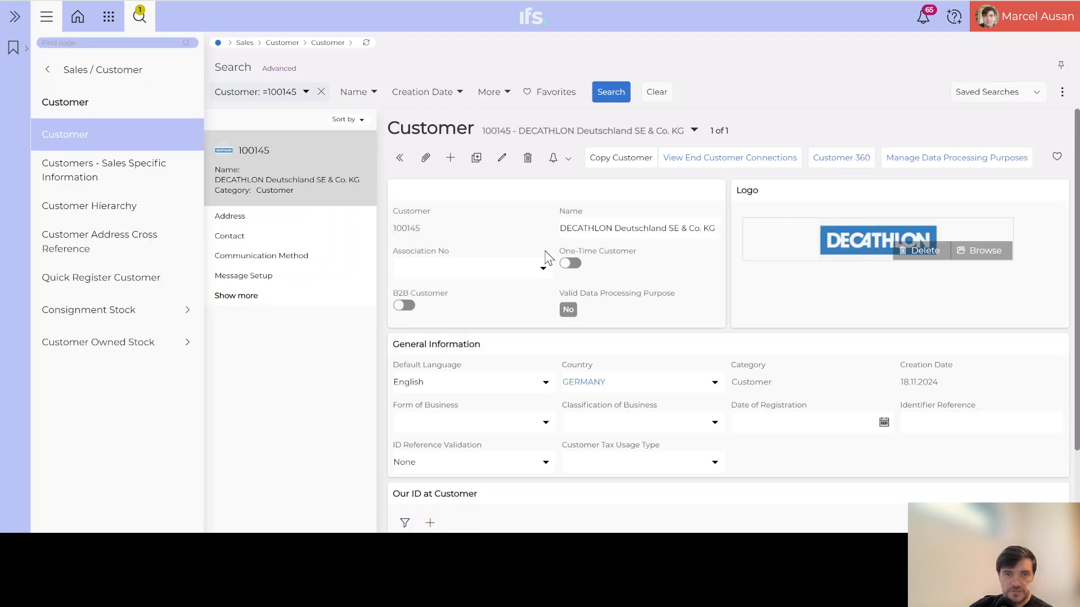
{"action": "left_click", "coordinate": [231, 301]}
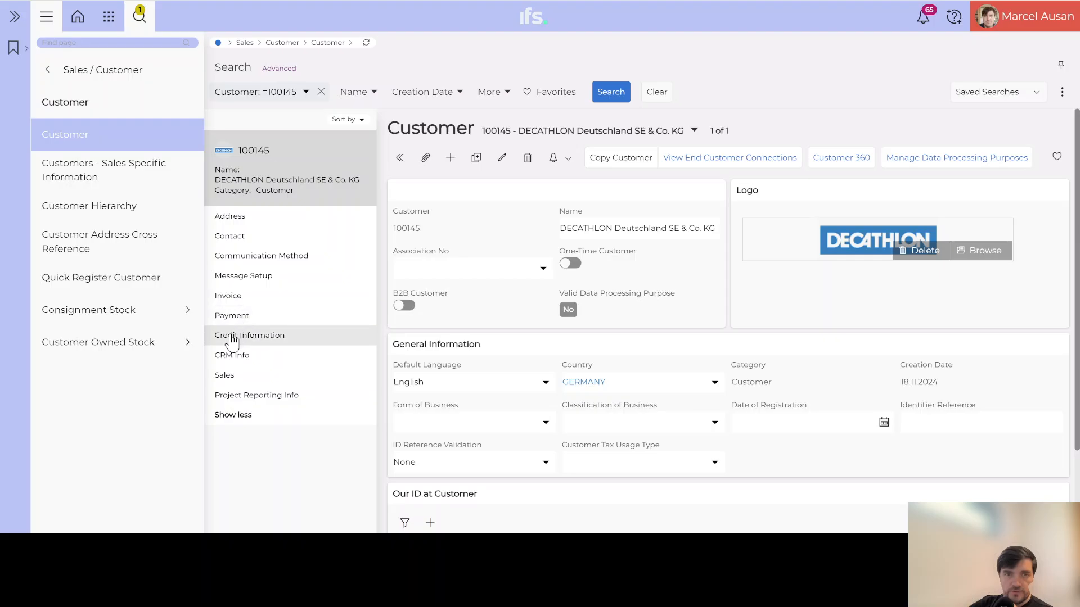
{"action": "left_click", "coordinate": [254, 339]}
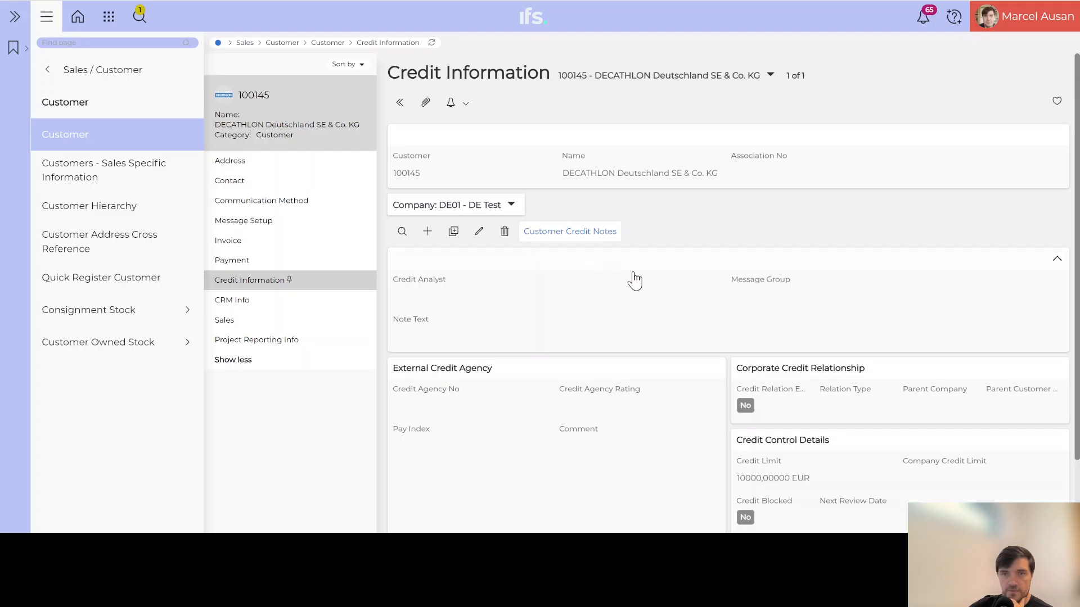
{"action": "scroll", "coordinate": [724, 304], "scroll_direction": "down", "scroll_amount": 2}
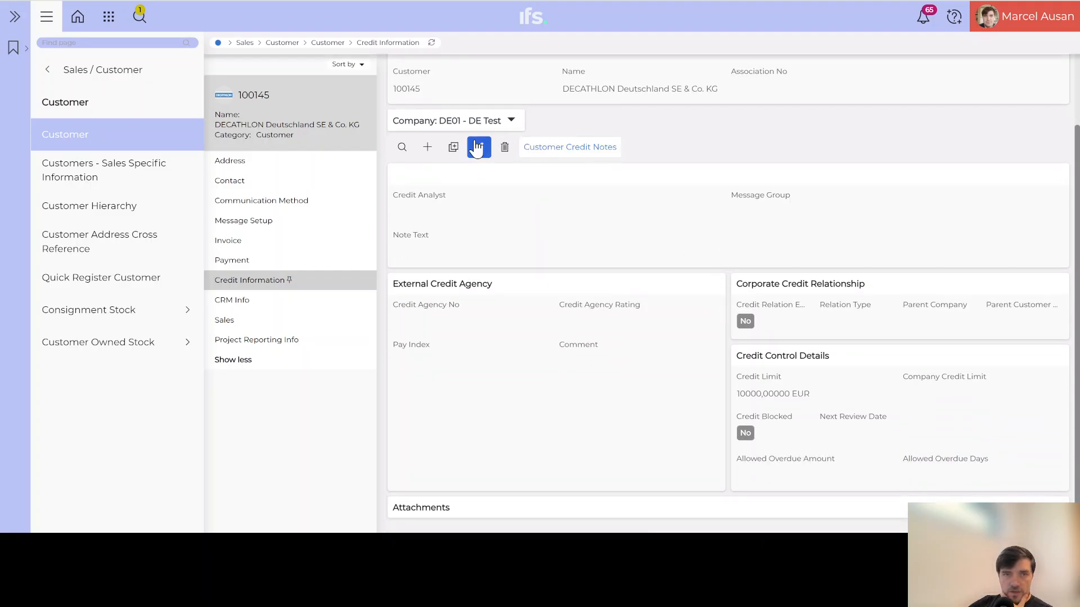
{"action": "scroll", "coordinate": [477, 147], "scroll_direction": "up", "scroll_amount": 2}
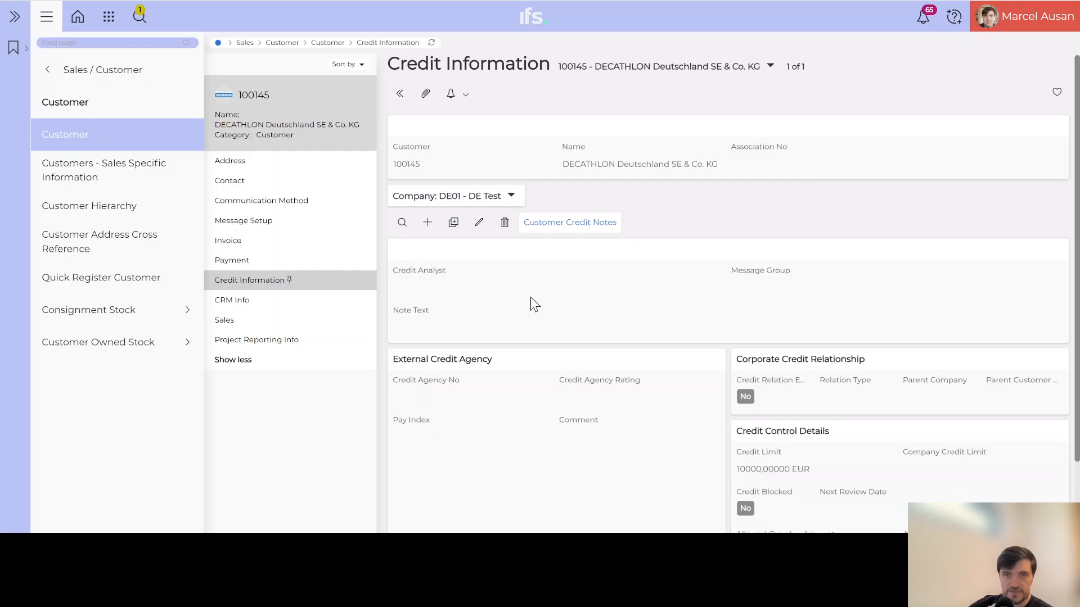
{"action": "scroll", "coordinate": [531, 304], "scroll_direction": "down", "scroll_amount": 2}
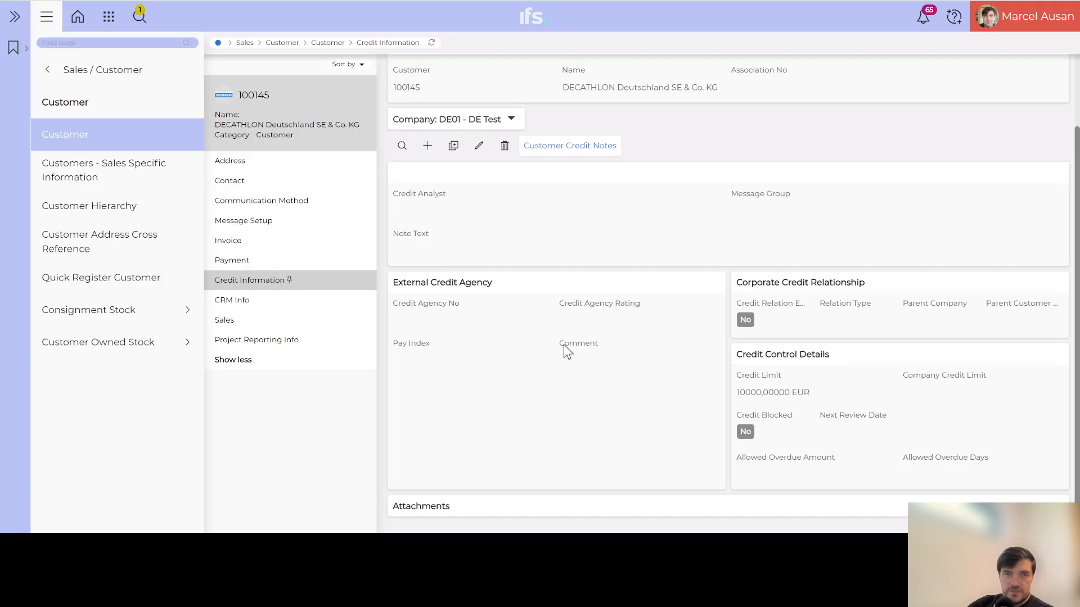
Step: Clear the customer's credit limit in the credit control details and save the record
{"action": "left_click", "coordinate": [479, 145]}
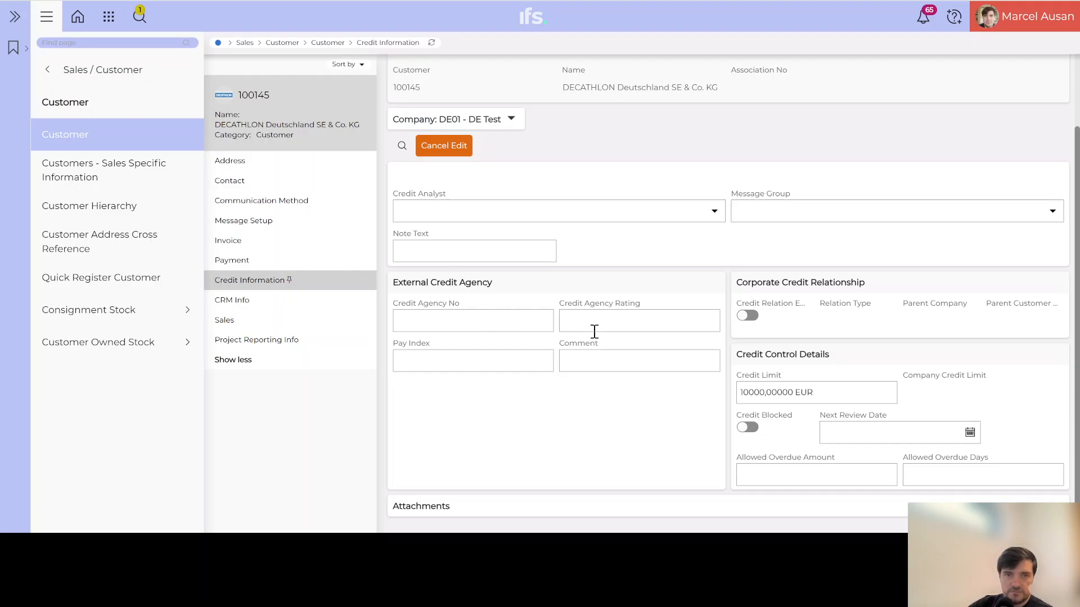
{"action": "left_click", "coordinate": [443, 148]}
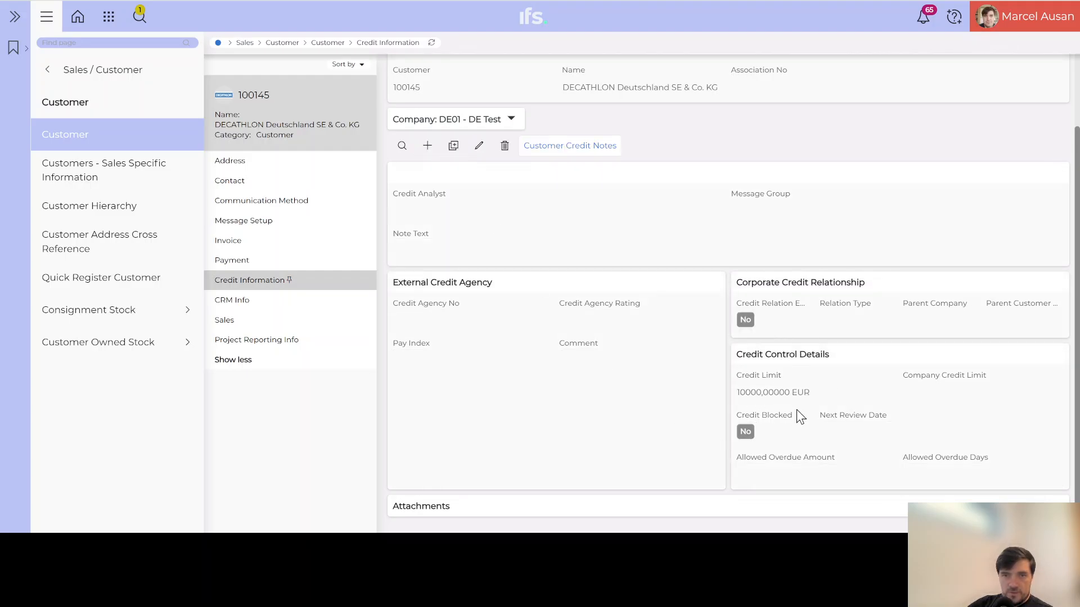
{"action": "left_click", "coordinate": [479, 146]}
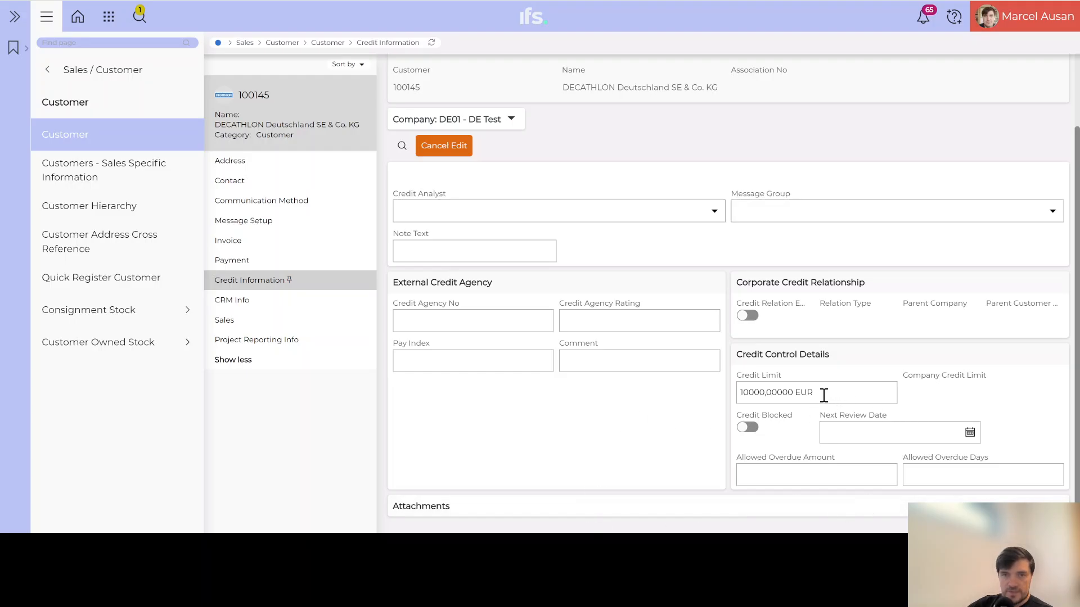
{"action": "left_click", "coordinate": [793, 394]}
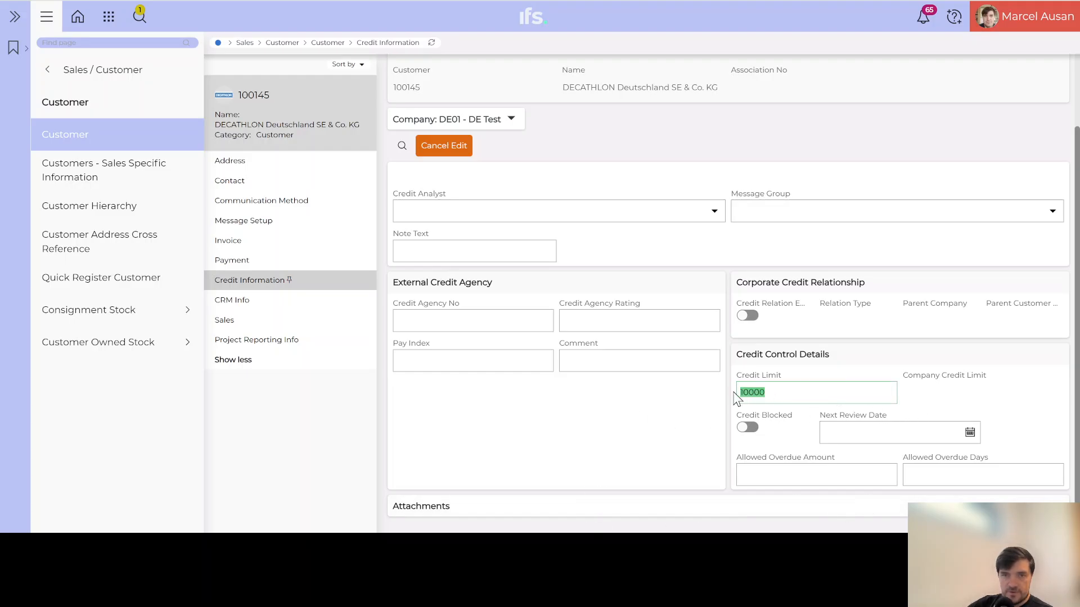
{"action": "left_click", "coordinate": [778, 392]}
{"action": "left_click", "coordinate": [933, 419]}
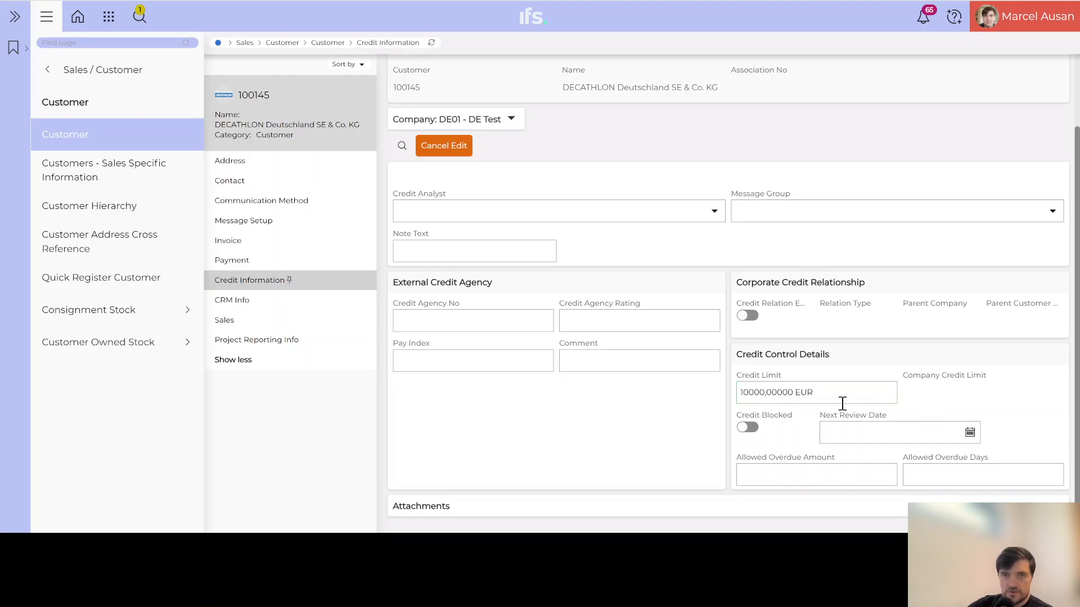
{"action": "left_click", "coordinate": [766, 392]}
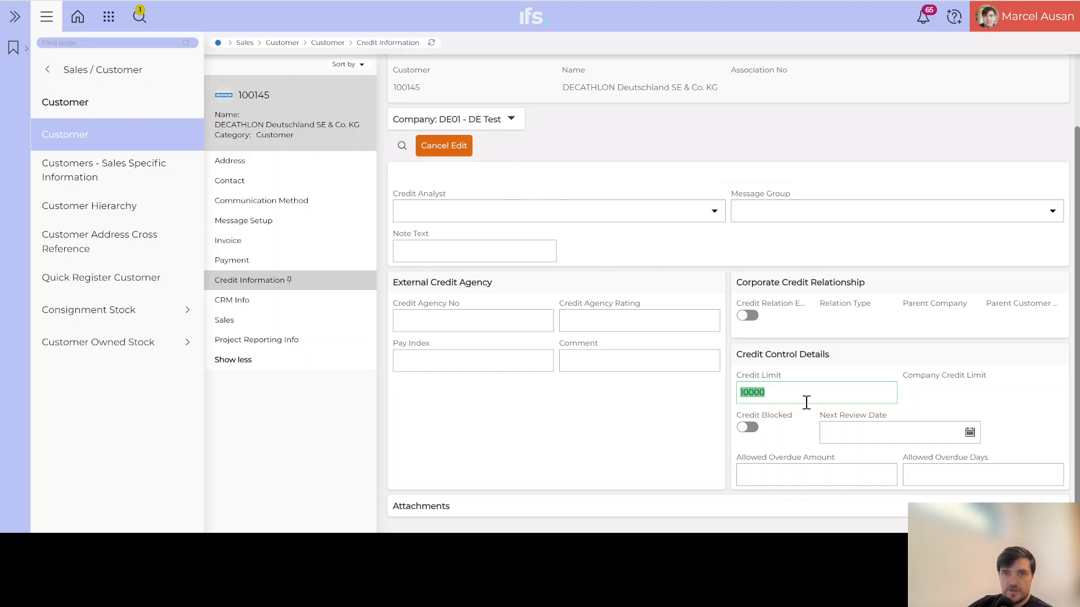
{"action": "left_click", "coordinate": [785, 398]}
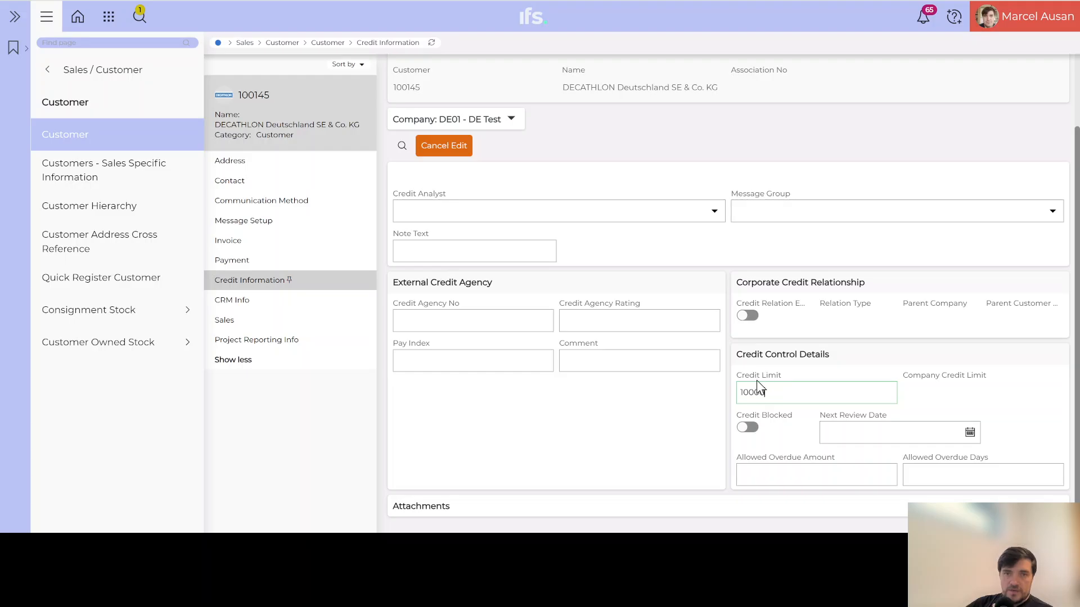
{"action": "left_click_drag", "start_coordinate": [772, 392], "coordinate": [730, 393]}
{"action": "key", "text": "BackSpace"}
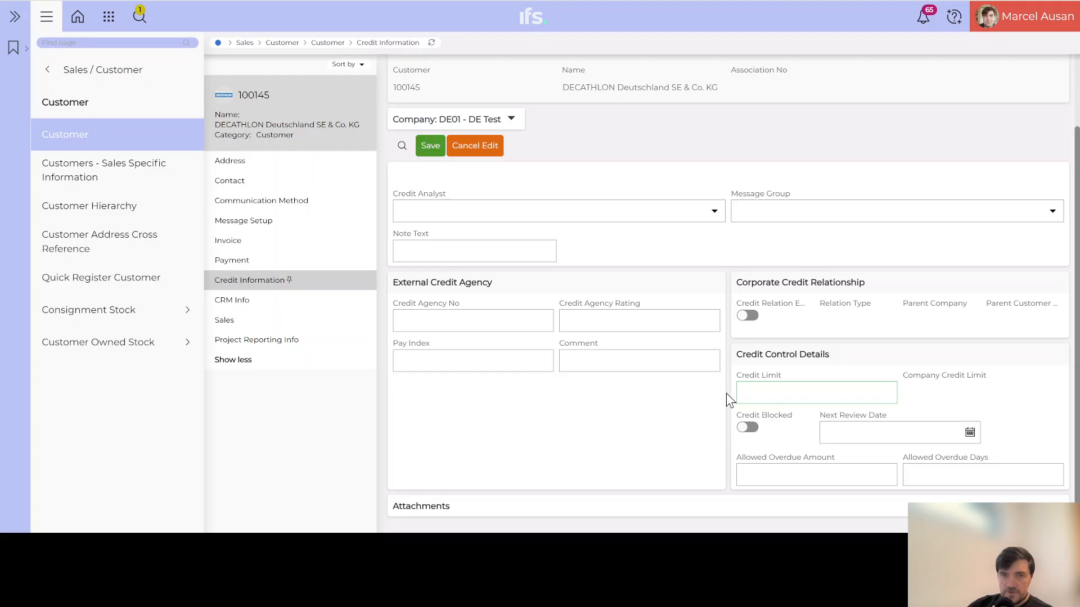
{"action": "left_click", "coordinate": [437, 151]}
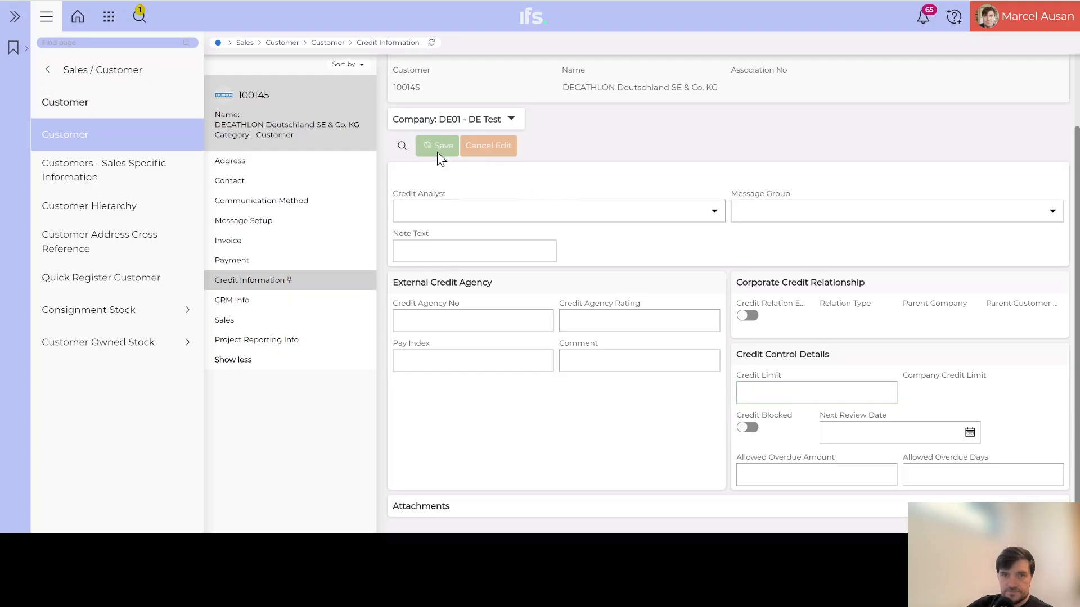
Step: Edit the credit information again and set the customer's credit limit to 10000 EUR
{"action": "left_click", "coordinate": [475, 146]}
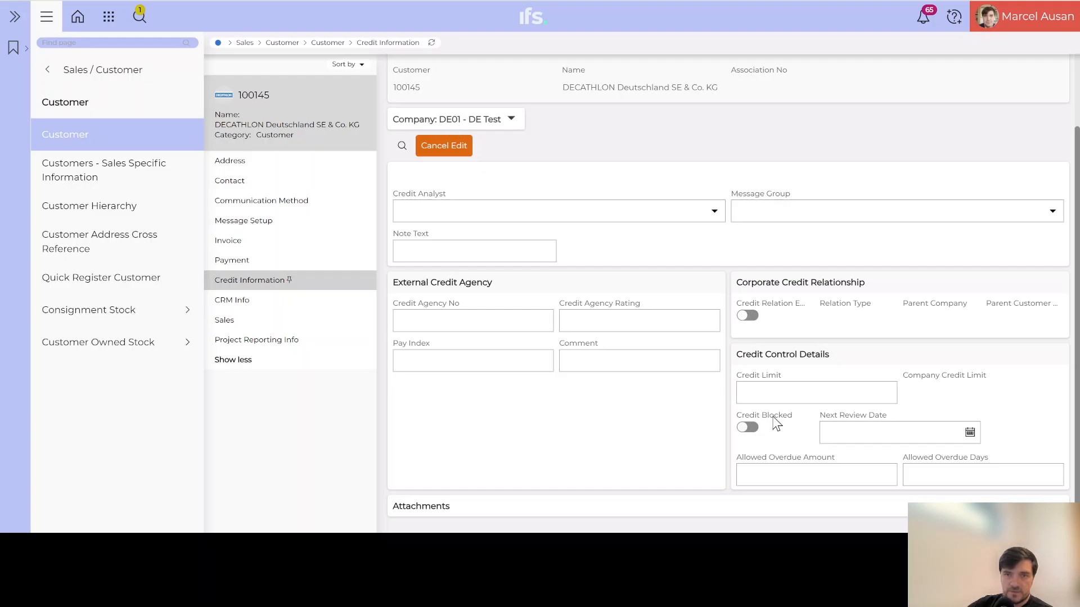
{"action": "left_click", "coordinate": [776, 393]}
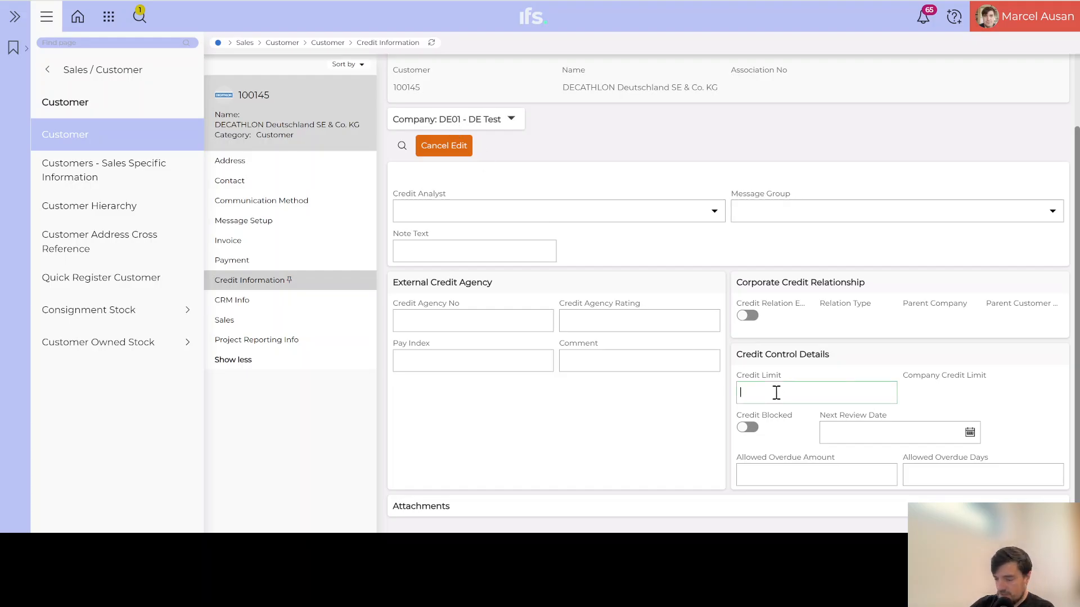
{"action": "type", "text": "10000"}
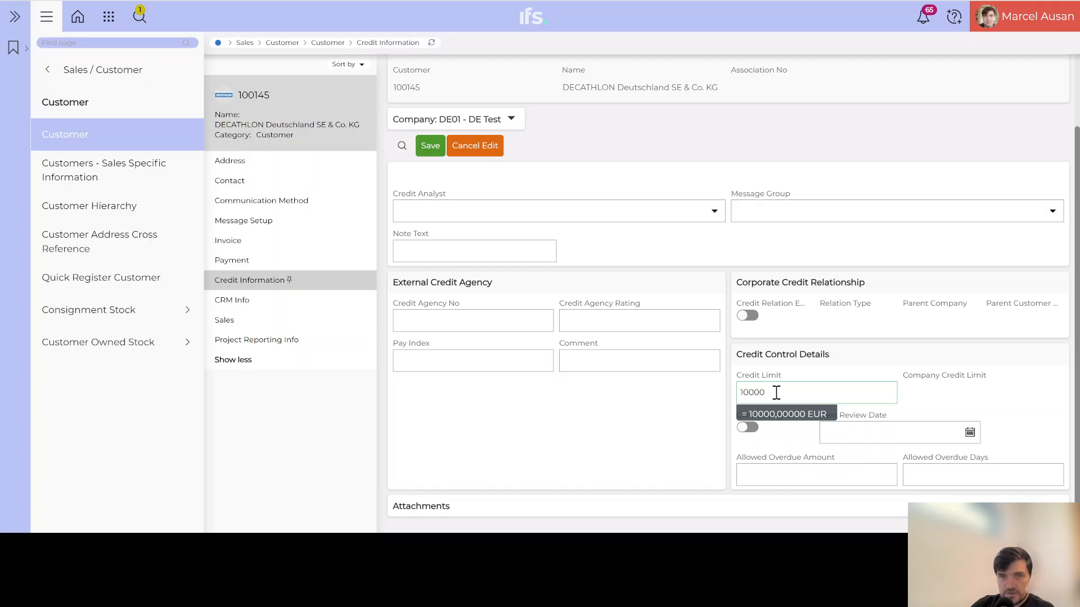
{"action": "key", "text": "Tab"}
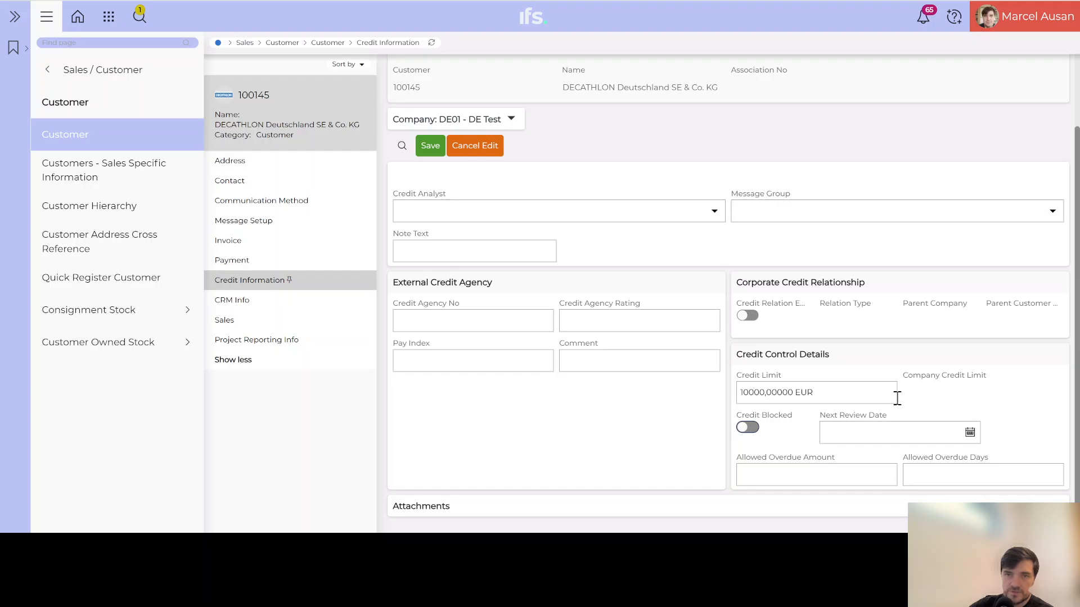
Step: Try out the customer's Credit Blocked setting and leave it switched off
{"action": "left_click", "coordinate": [753, 429]}
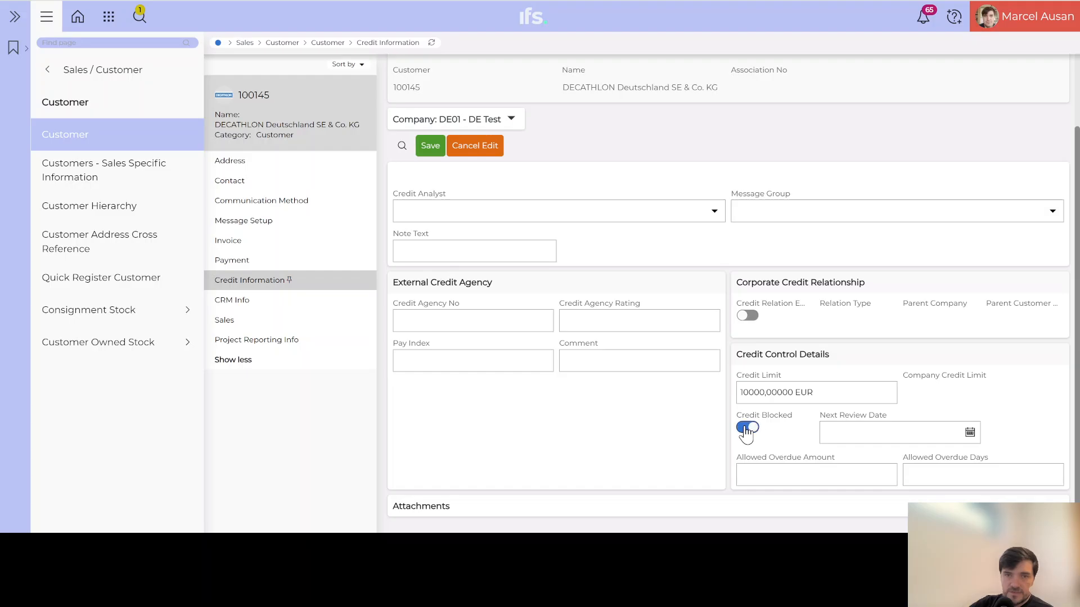
{"action": "left_click", "coordinate": [743, 430]}
{"action": "left_click", "coordinate": [753, 428]}
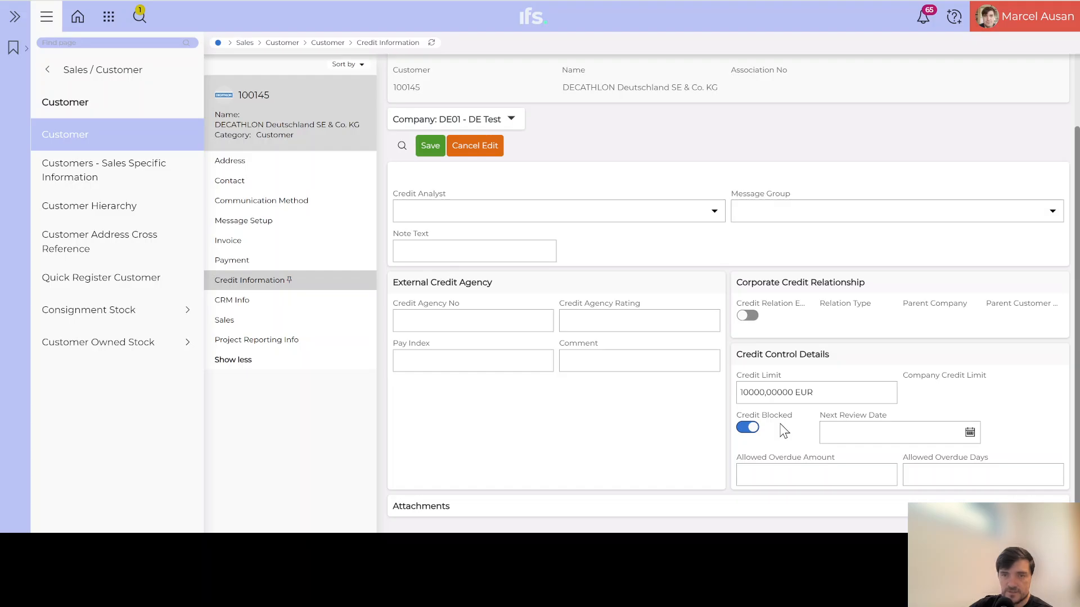
{"action": "left_click", "coordinate": [747, 427]}
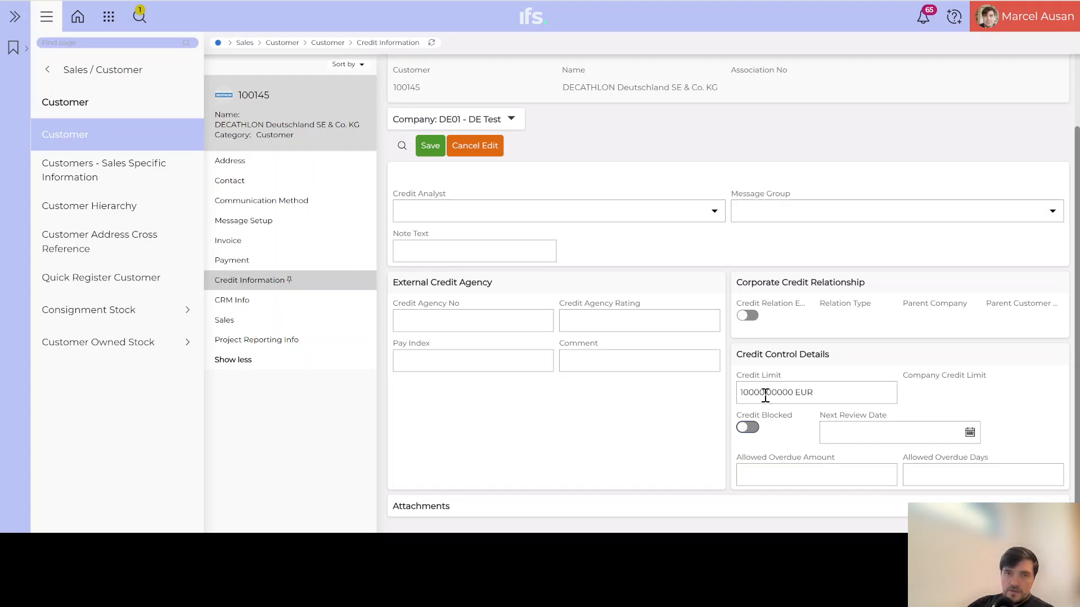
Step: Go over the credit limit and allowed overdue amount, try 4 allowed overdue days, and clear that value
{"action": "left_click_drag", "start_coordinate": [765, 393], "coordinate": [745, 391]}
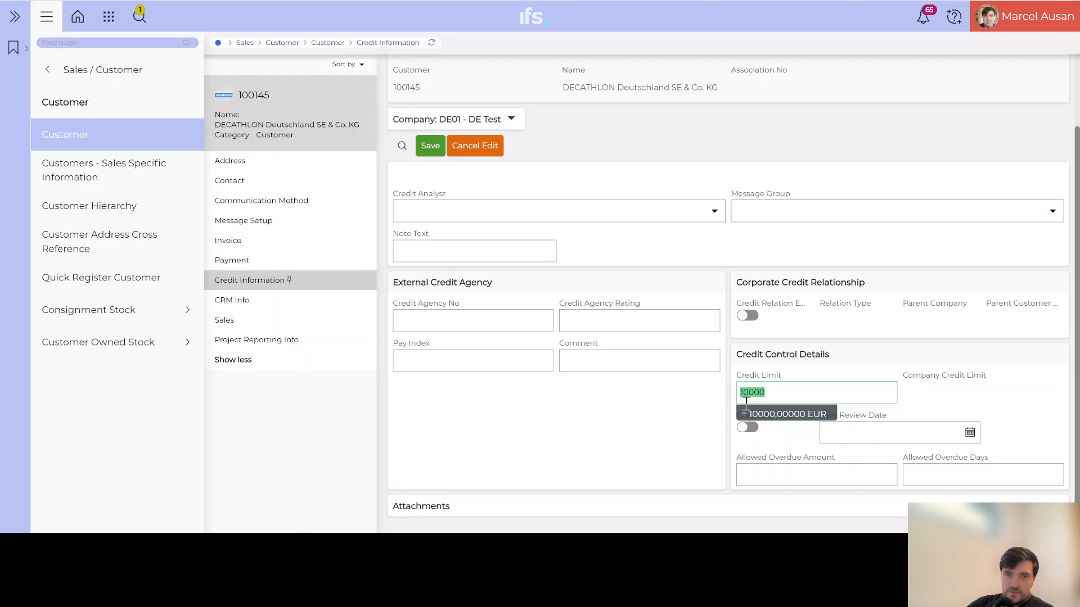
{"action": "left_click", "coordinate": [777, 473]}
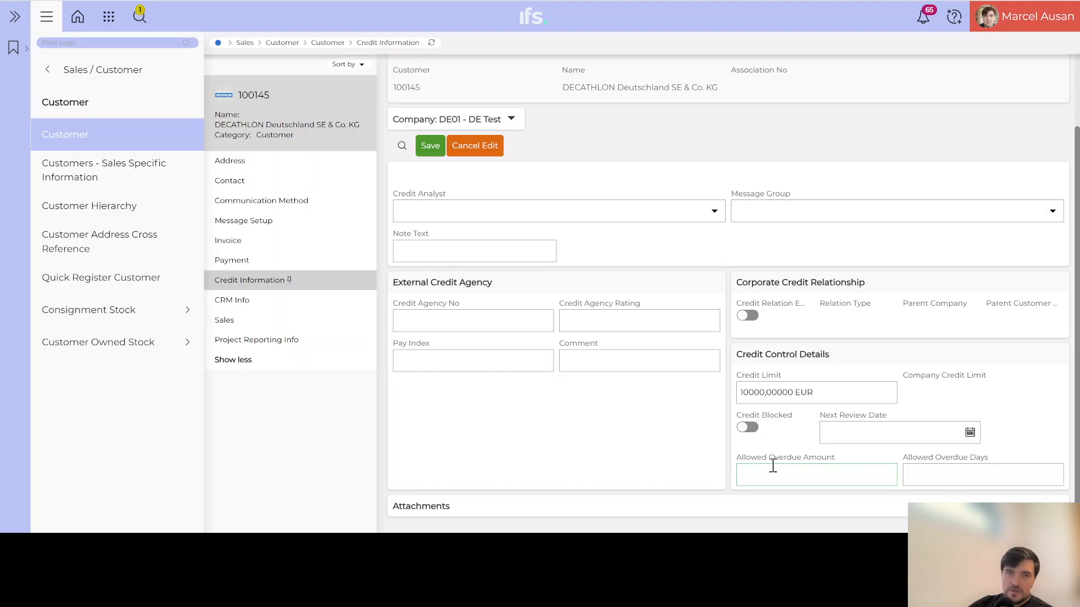
{"action": "double_click", "coordinate": [769, 393]}
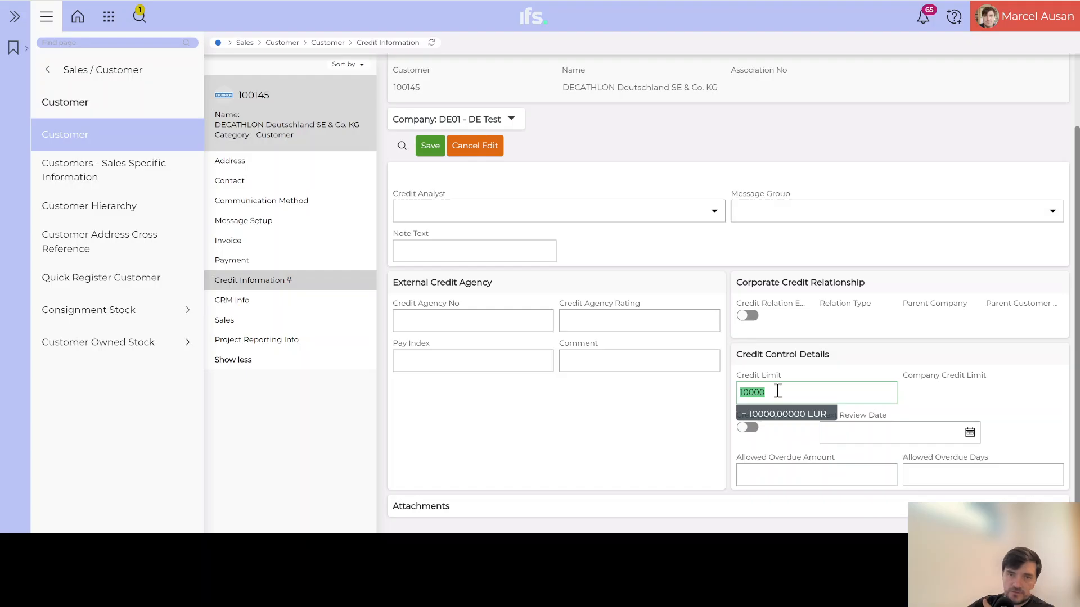
{"action": "left_click", "coordinate": [773, 470]}
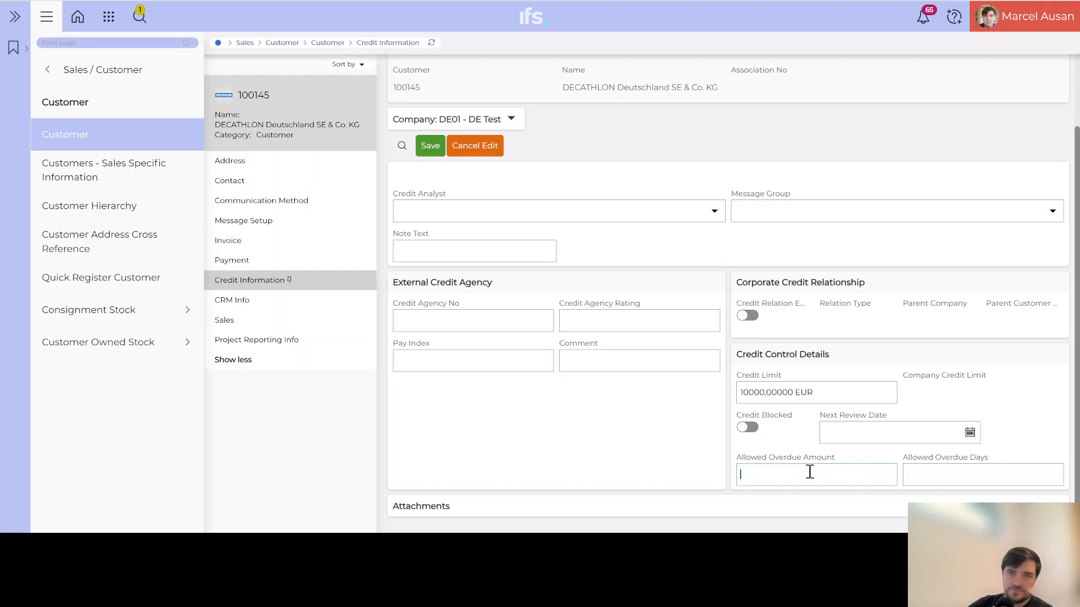
{"action": "left_click", "coordinate": [973, 473]}
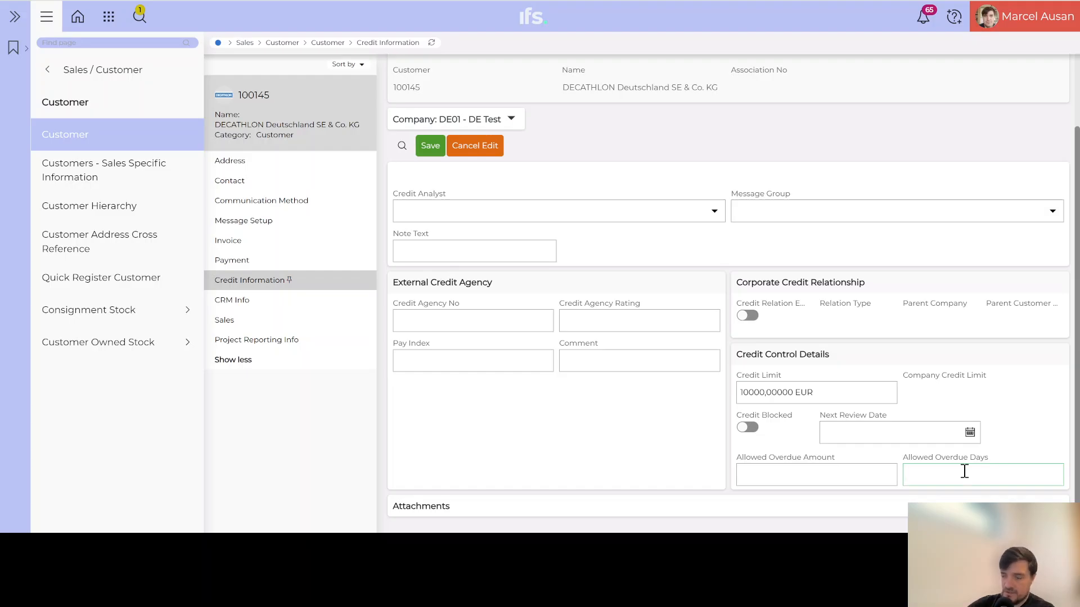
{"action": "type", "text": "4"}
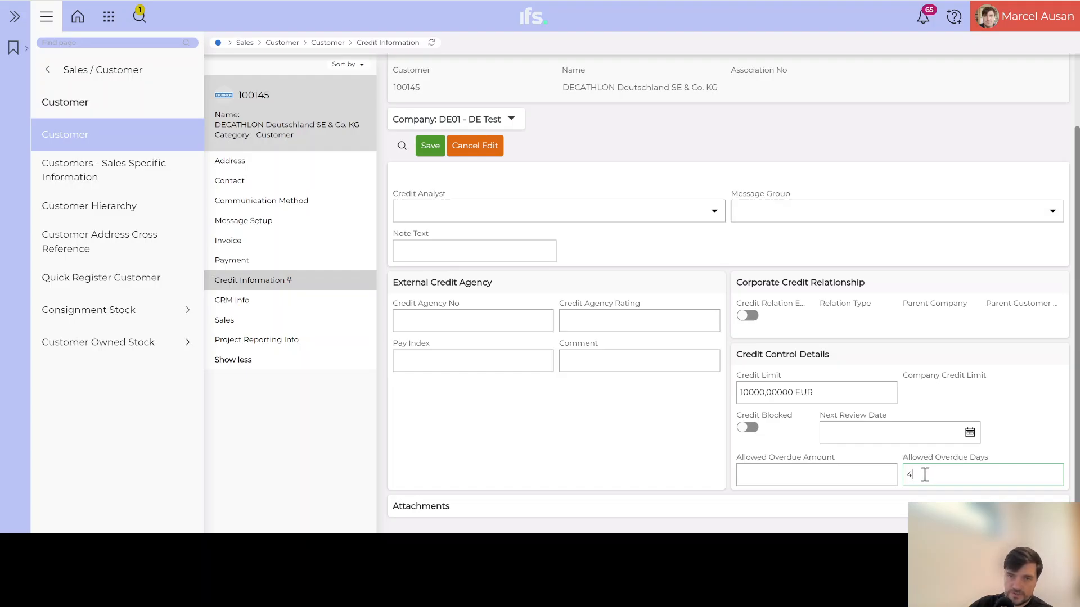
{"action": "key", "text": "BackSpace"}
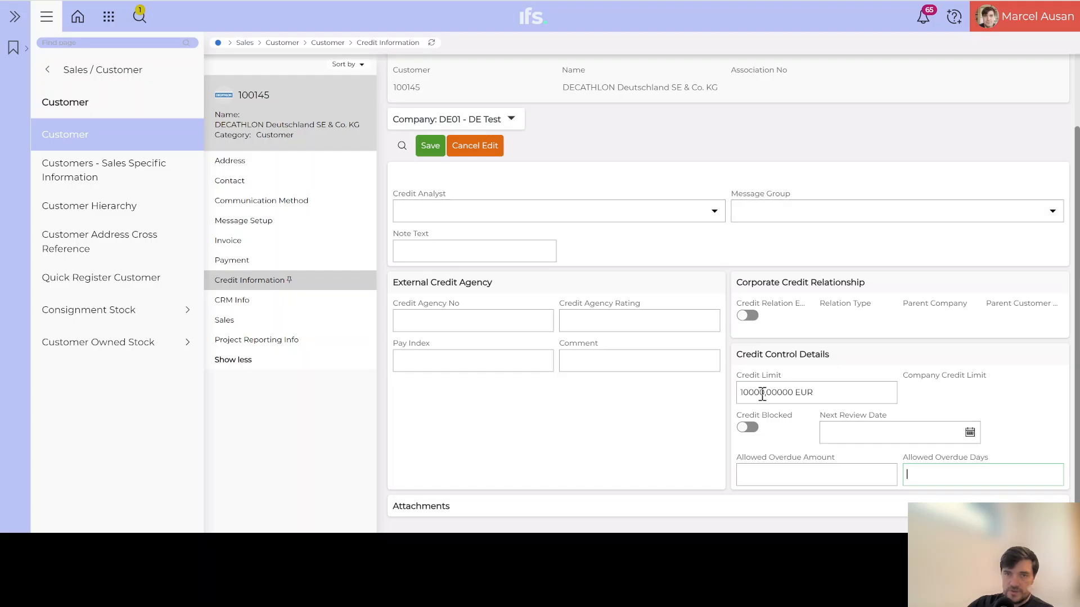
Step: Save the credit information and open the TEST credit control group assigned in the customer's sales data
{"action": "left_click", "coordinate": [430, 155]}
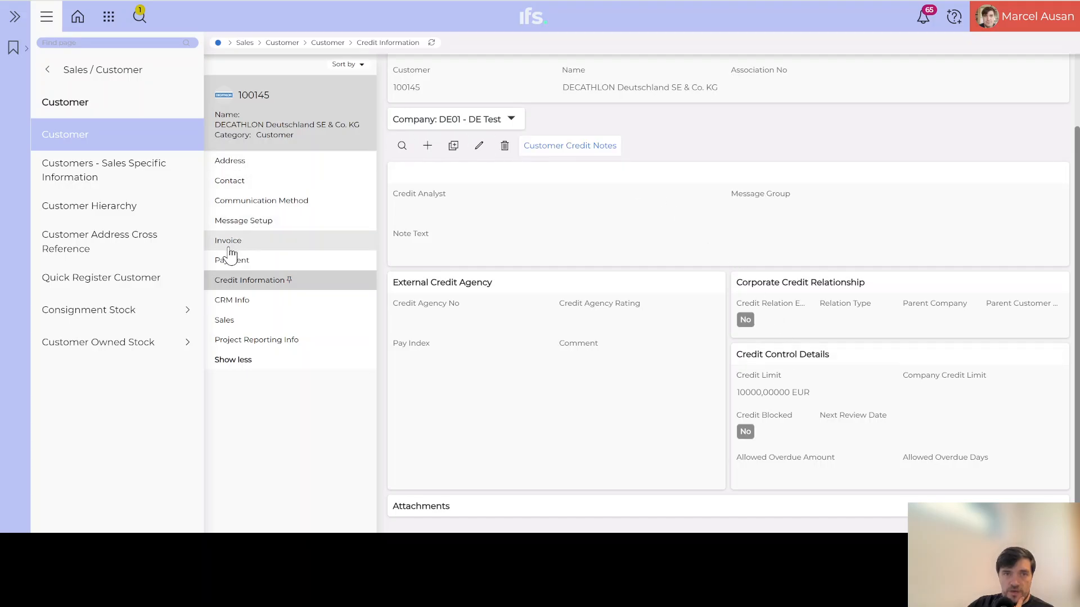
{"action": "left_click", "coordinate": [240, 328]}
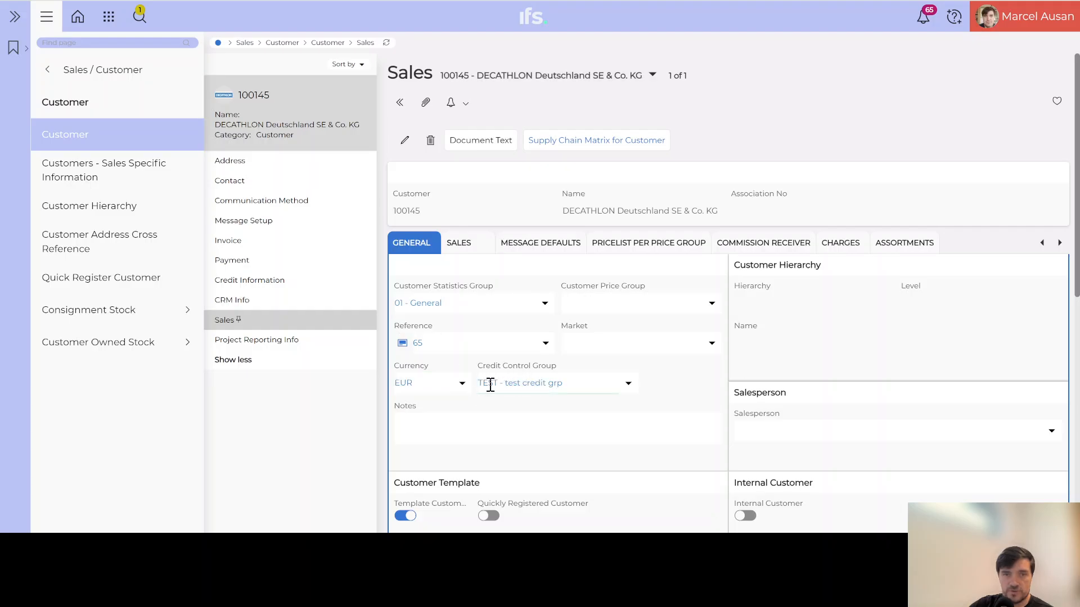
{"action": "left_click", "coordinate": [490, 385]}
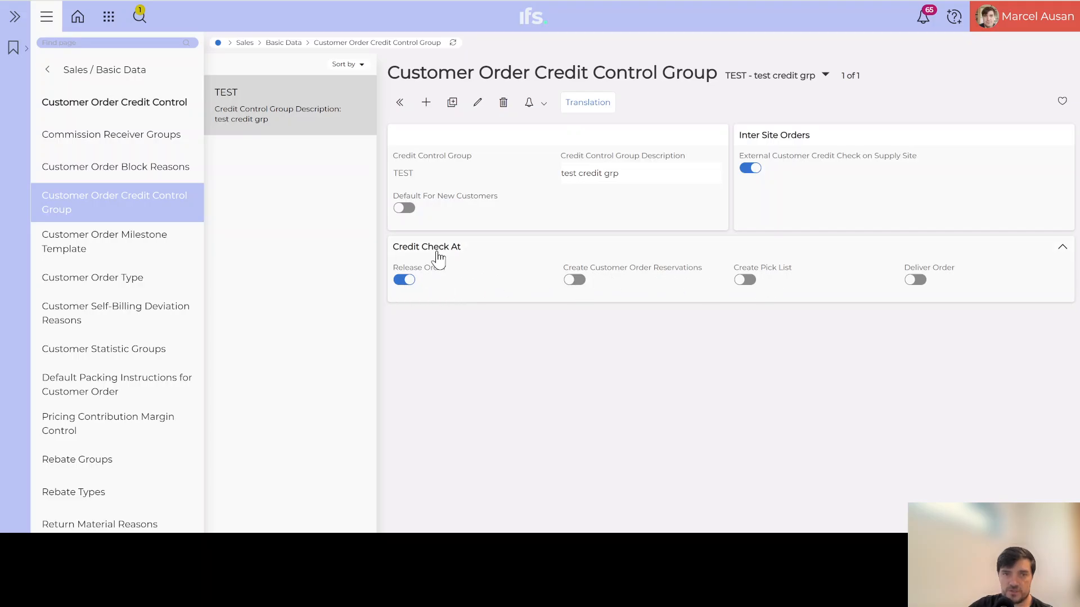
Step: Enable the credit check for Create Customer Order Reservations and Create Pick List in the TEST group, leaving Deliver Order off
{"action": "left_click", "coordinate": [577, 281]}
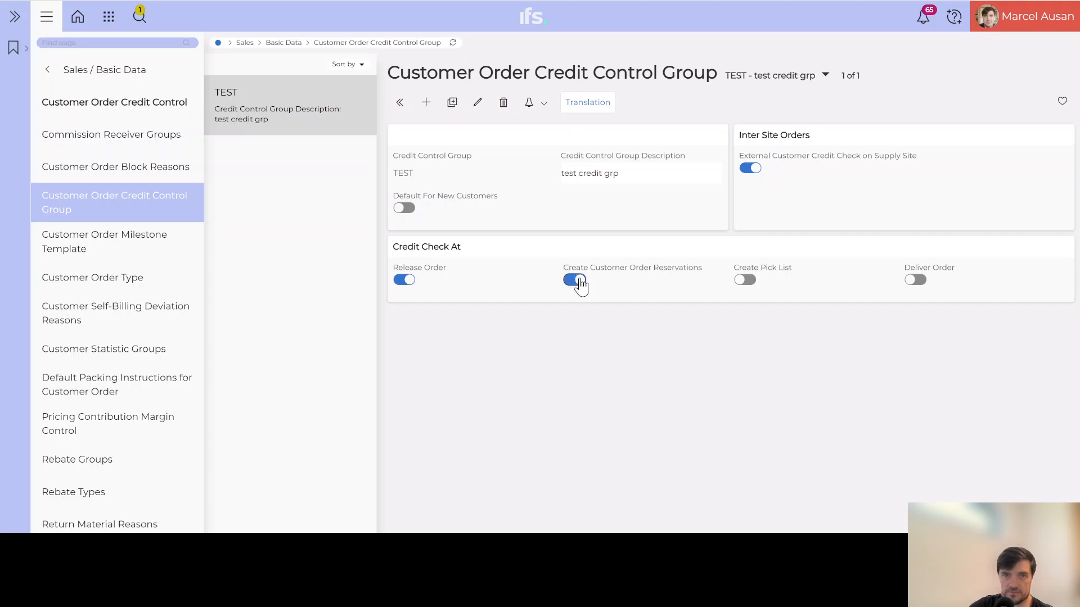
{"action": "left_click", "coordinate": [747, 281]}
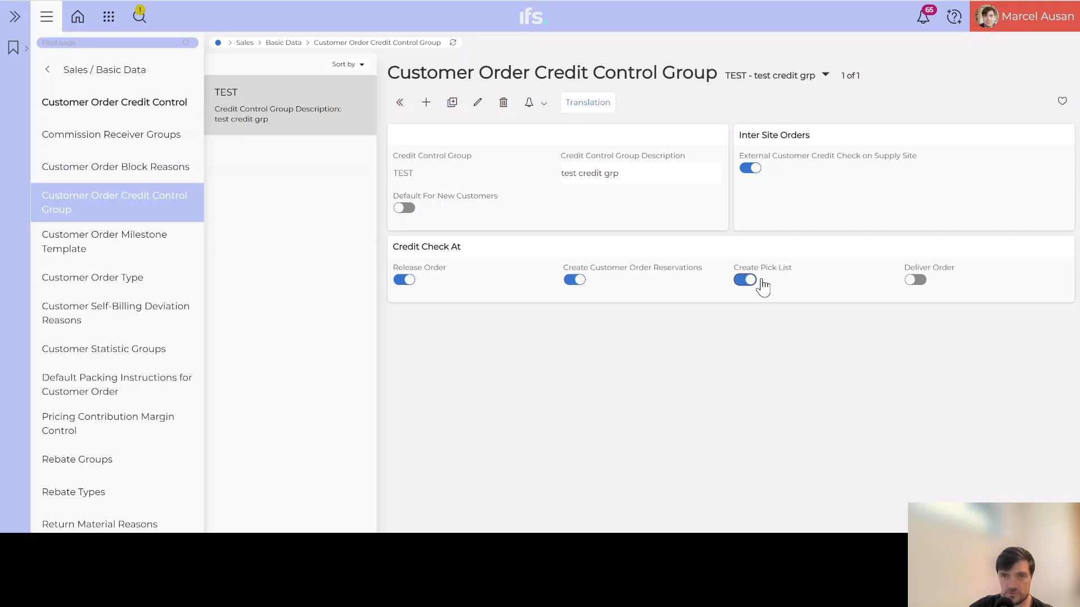
{"action": "left_click", "coordinate": [918, 281]}
{"action": "left_click", "coordinate": [916, 282]}
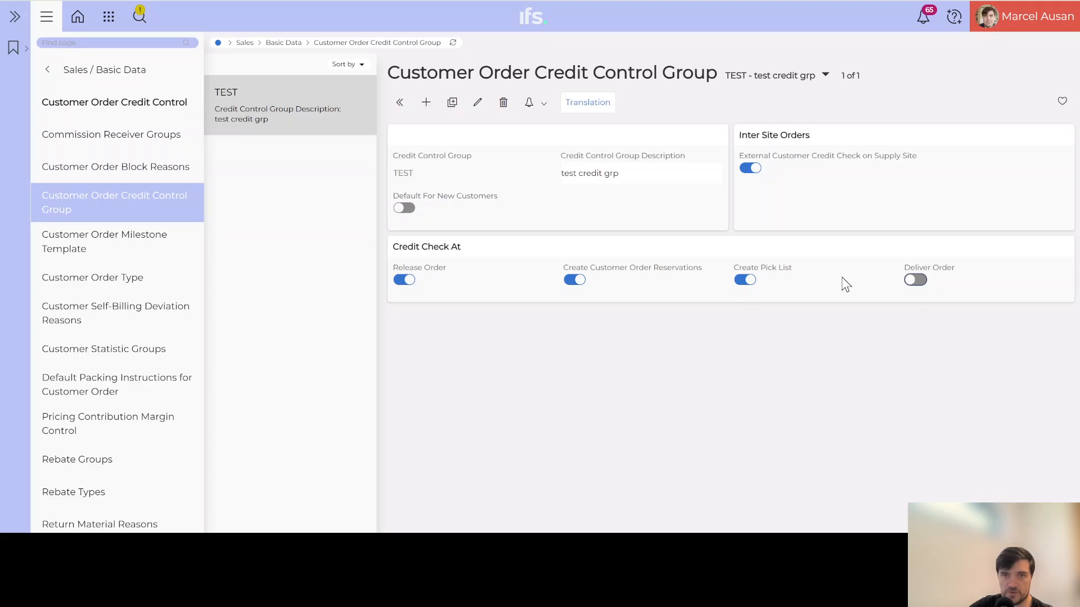
Step: Turn off the TEST group's credit checks for Create Pick List and Create Customer Order Reservations, and try Deliver Order on and off
{"action": "left_click", "coordinate": [746, 282]}
{"action": "left_click", "coordinate": [573, 281]}
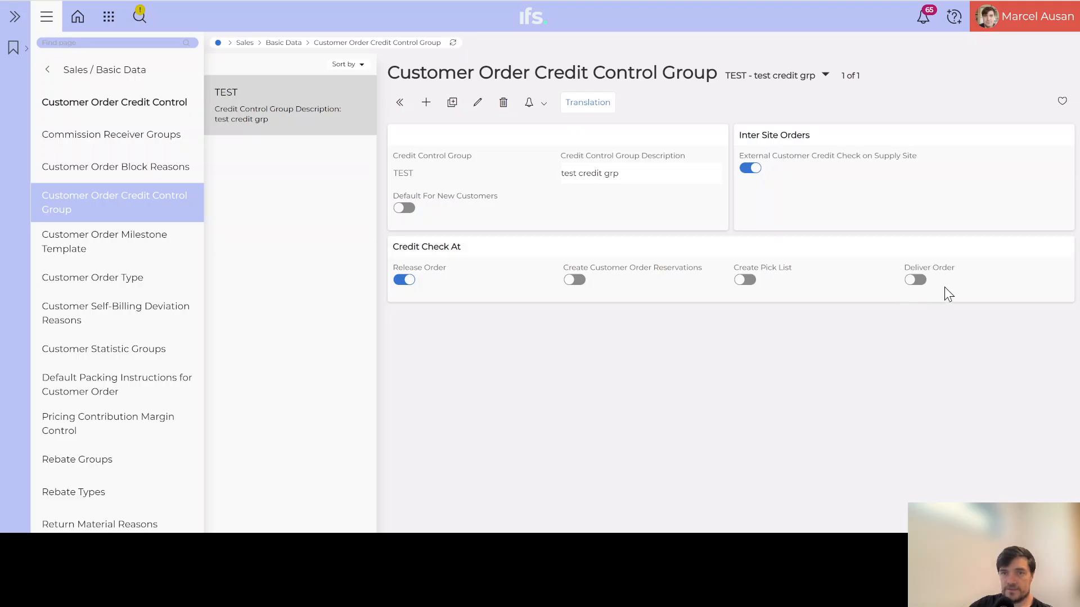
{"action": "left_click", "coordinate": [917, 282]}
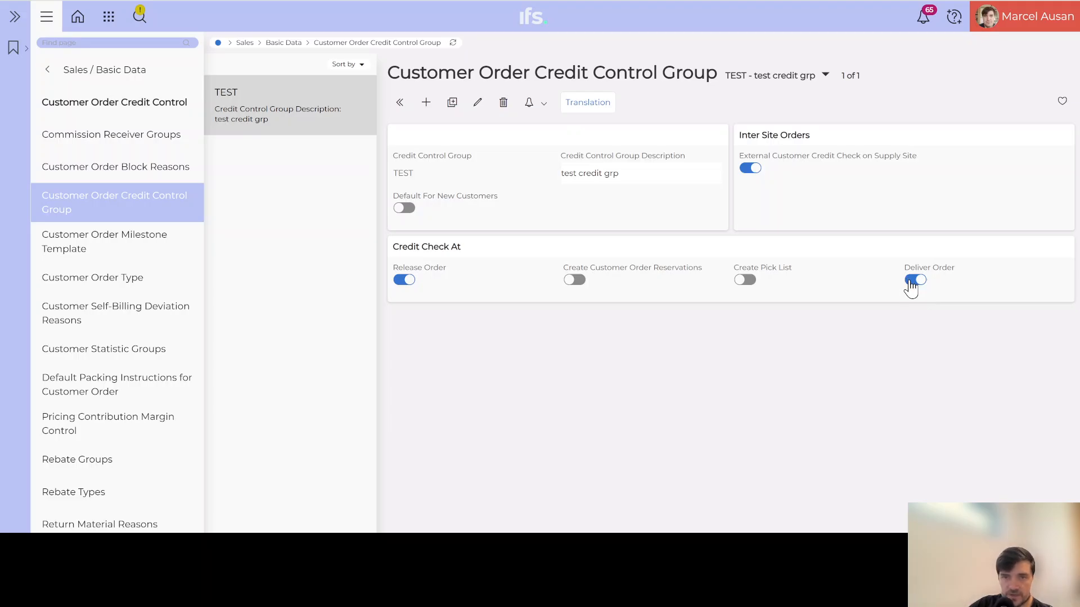
{"action": "left_click", "coordinate": [911, 281]}
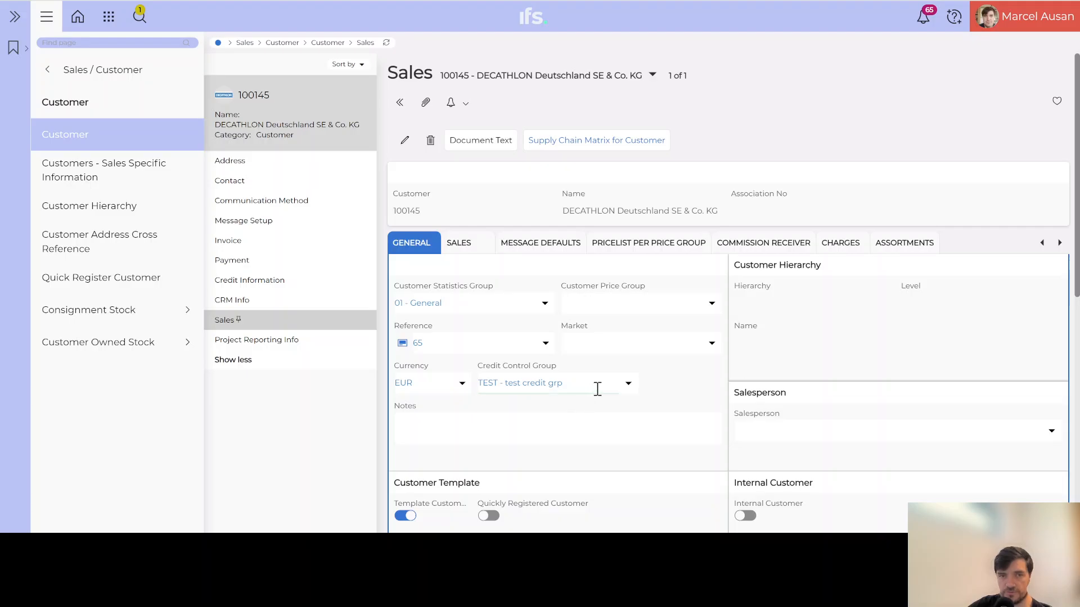
Step: Check the available credit control groups in the customer's sales data, and review the Credit Control Details in the customer's credit information
{"action": "left_click", "coordinate": [627, 383]}
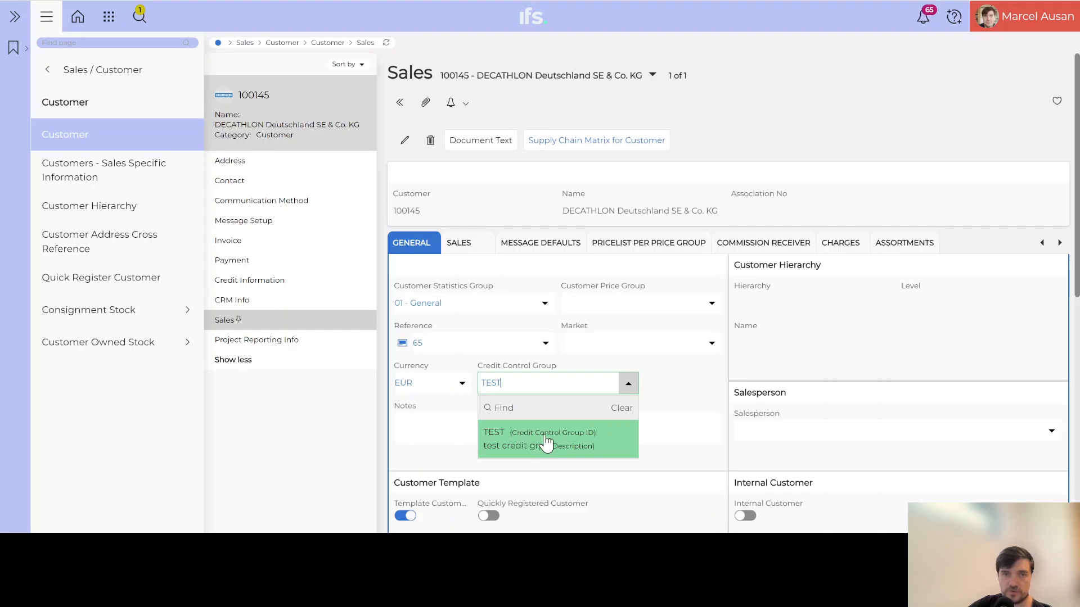
{"action": "left_click", "coordinate": [677, 397]}
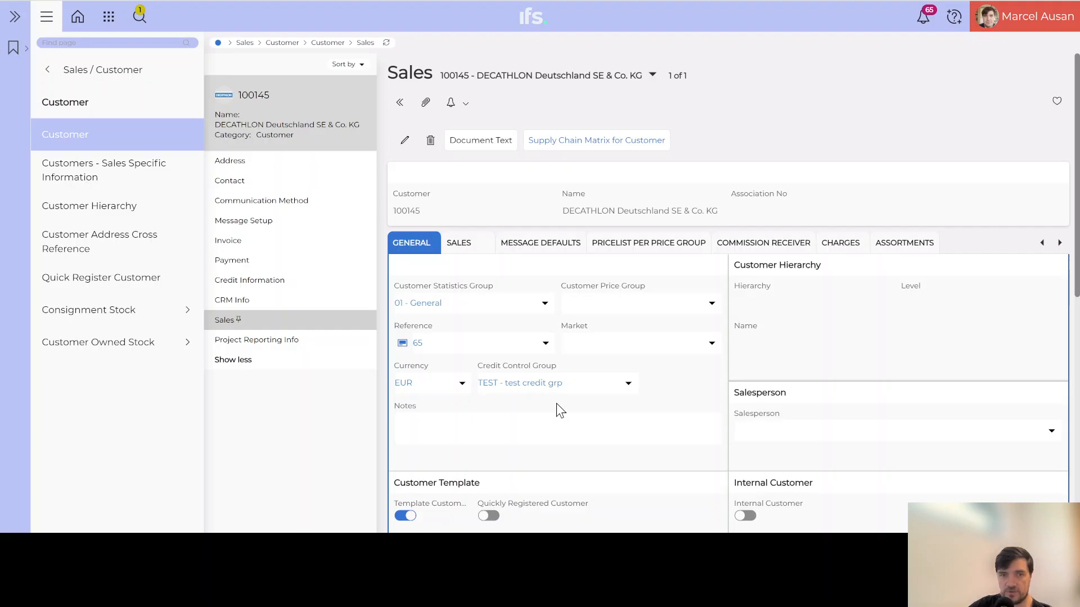
{"action": "left_click", "coordinate": [235, 283]}
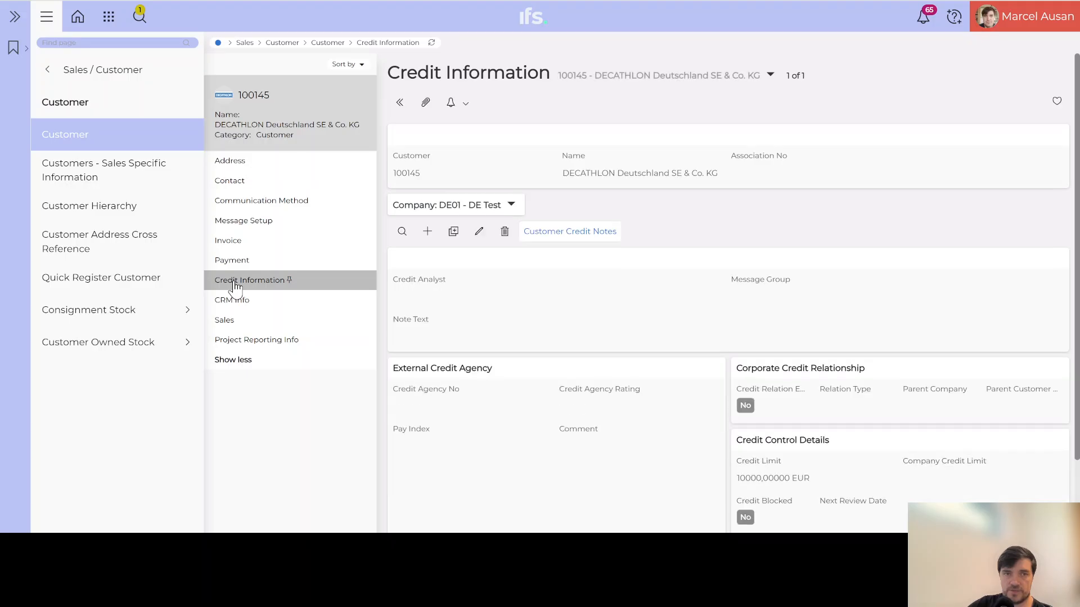
{"action": "scroll", "coordinate": [484, 388], "scroll_direction": "down", "scroll_amount": 2}
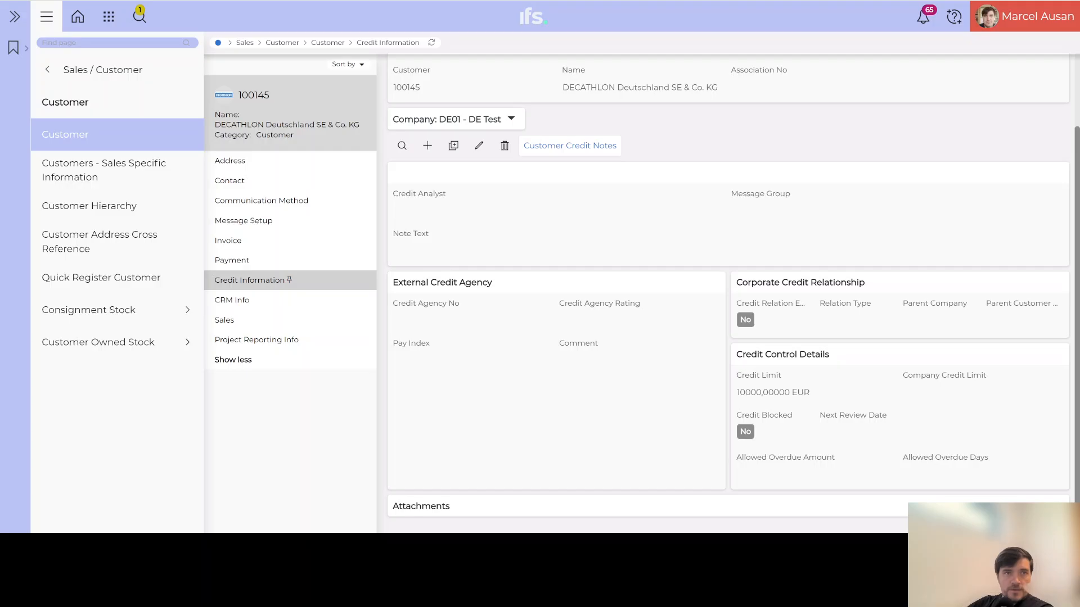
Step: Return to the planned customer order for the CUBE-REACTION-PRO part
{"action": "key", "text": "alt+Left"}
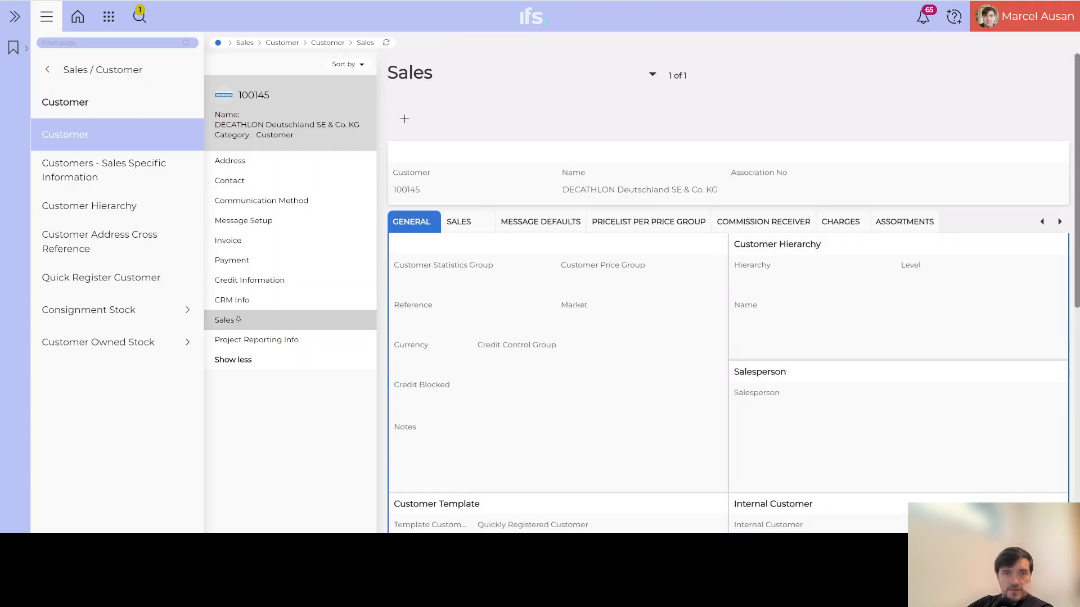
{"action": "key", "text": "alt+Left"}
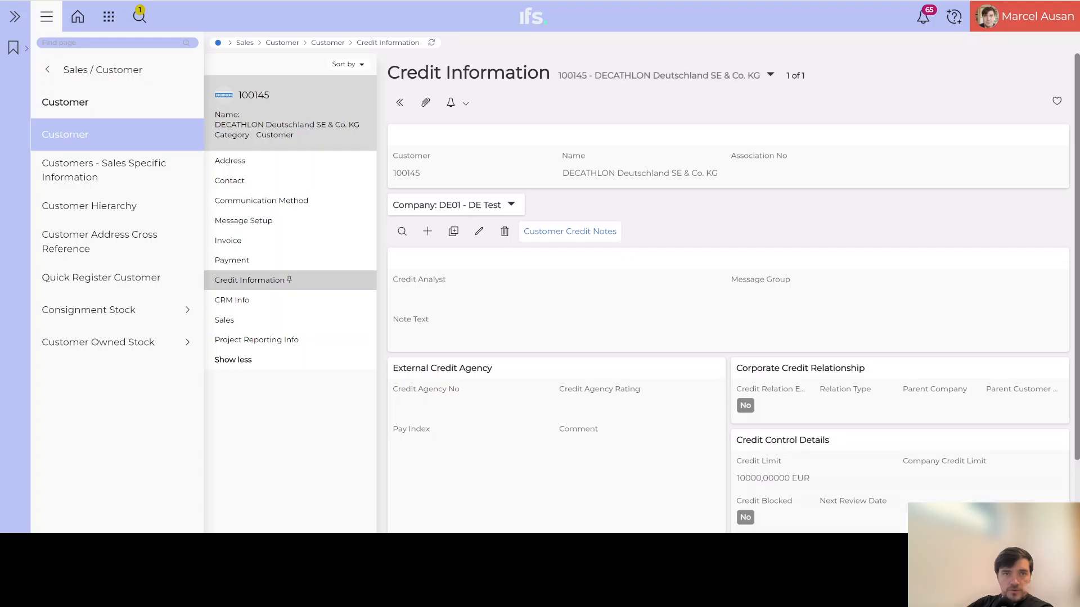
{"action": "key", "text": "alt+Left"}
{"action": "key", "text": "alt+Left"}
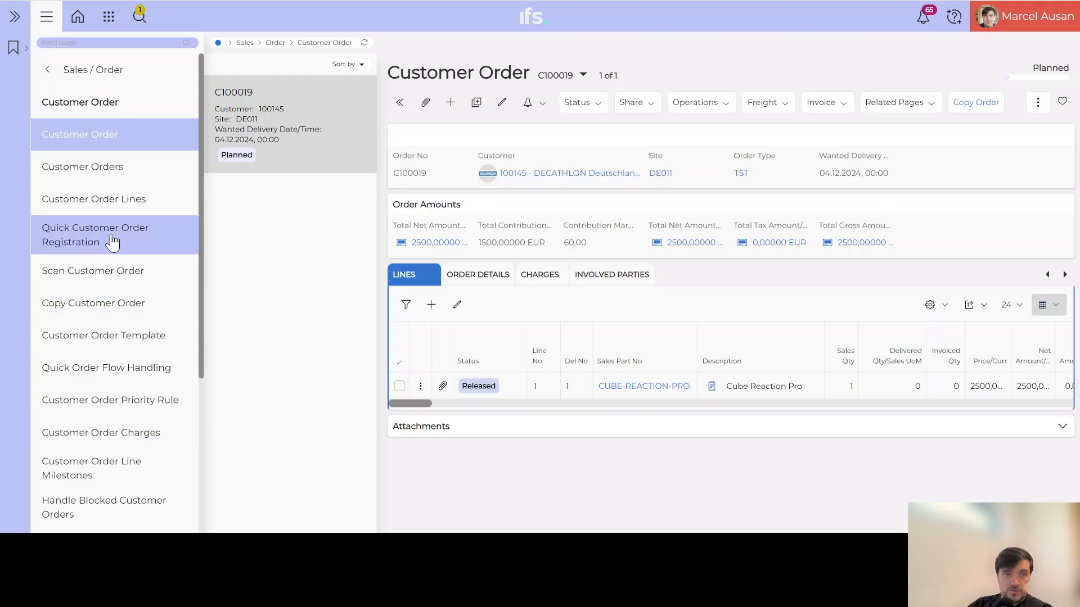
Step: Try to find an invoice overview page by searching for "cust inv ov", "cust inv" and "inv ove"
{"action": "left_click", "coordinate": [100, 44]}
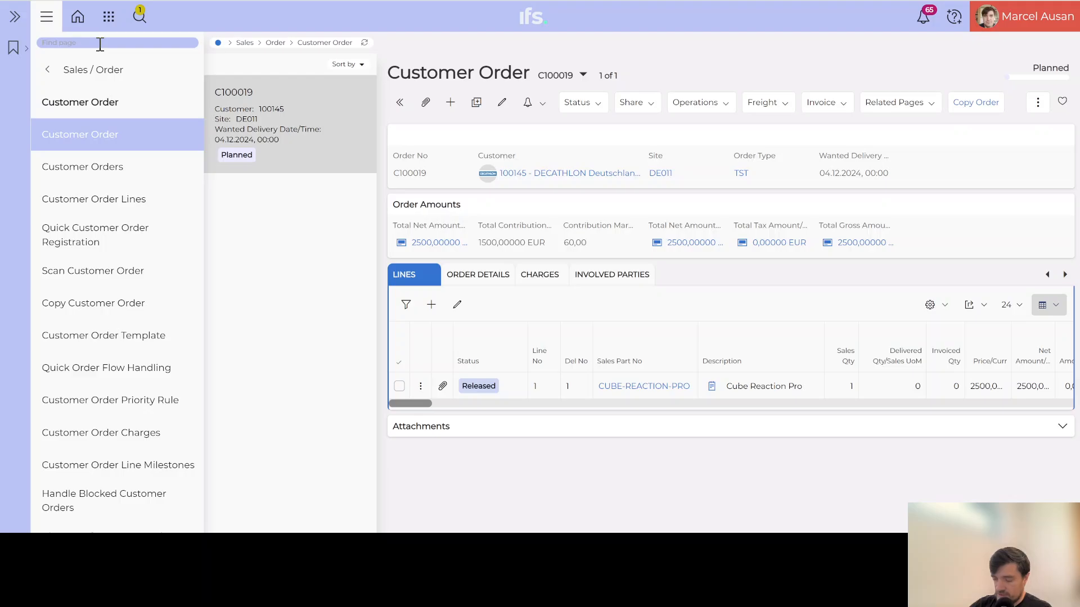
{"action": "type", "text": "cust"}
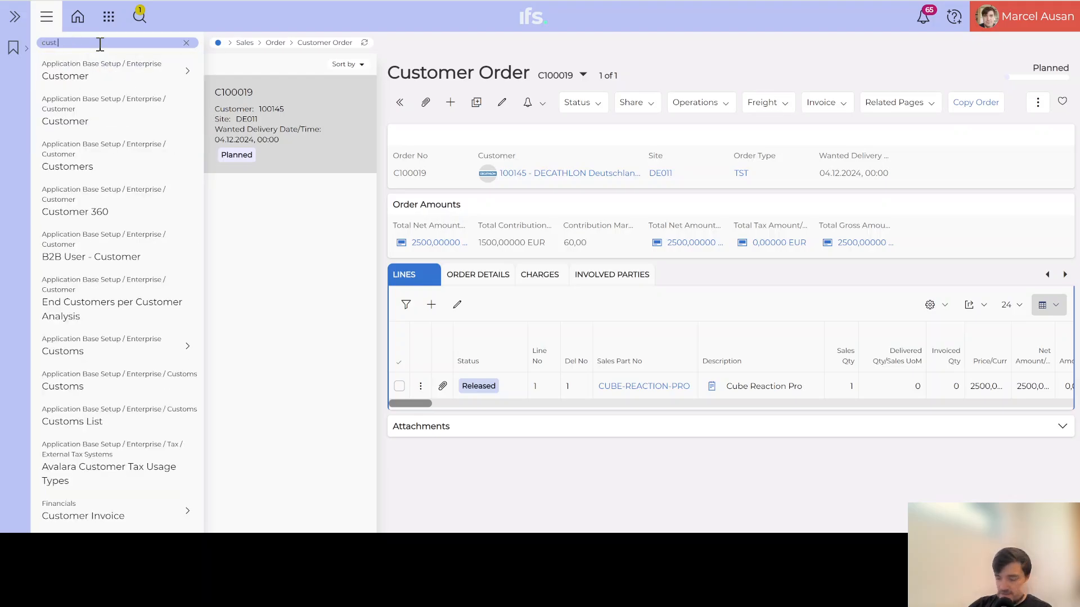
{"action": "type", "text": " inv ov"}
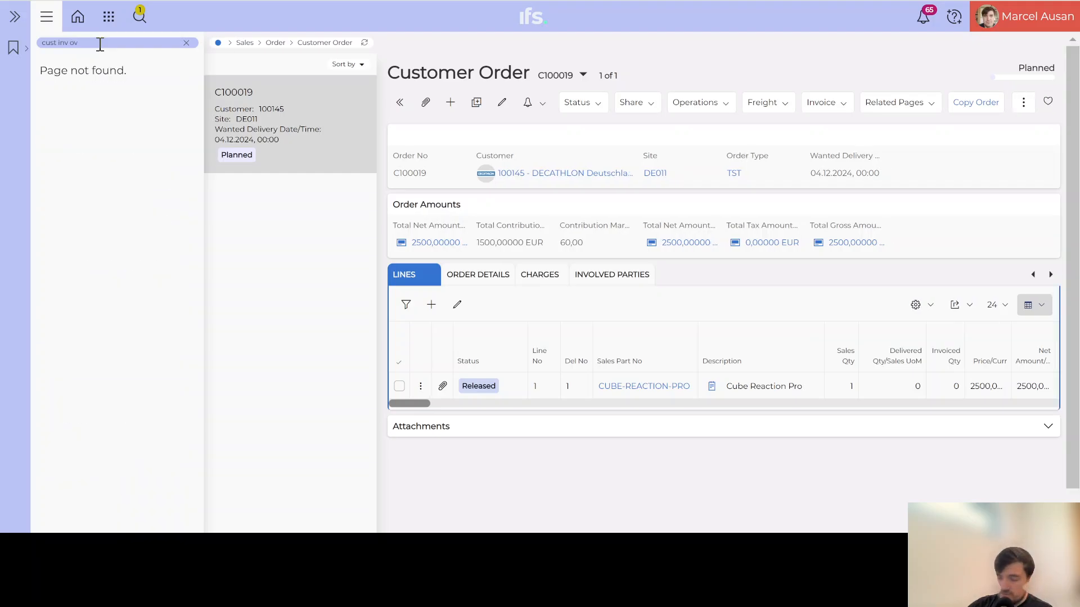
{"action": "key", "text": "BackSpace"}
{"action": "key", "text": "BackSpace"}
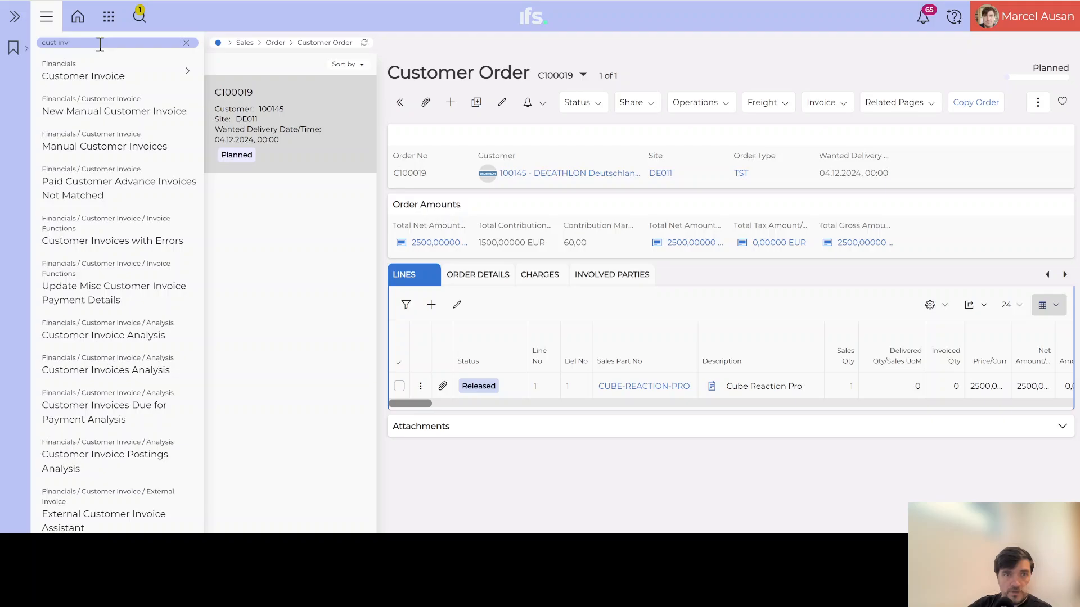
{"action": "key", "text": "BackSpace"}
{"action": "key", "text": "BackSpace"}
{"action": "key", "text": "BackSpace"}
{"action": "key", "text": "BackSpace"}
{"action": "key", "text": "BackSpace"}
{"action": "key", "text": "BackSpace"}
{"action": "key", "text": "BackSpace"}
{"action": "key", "text": "BackSpace"}
{"action": "type", "text": "in"}
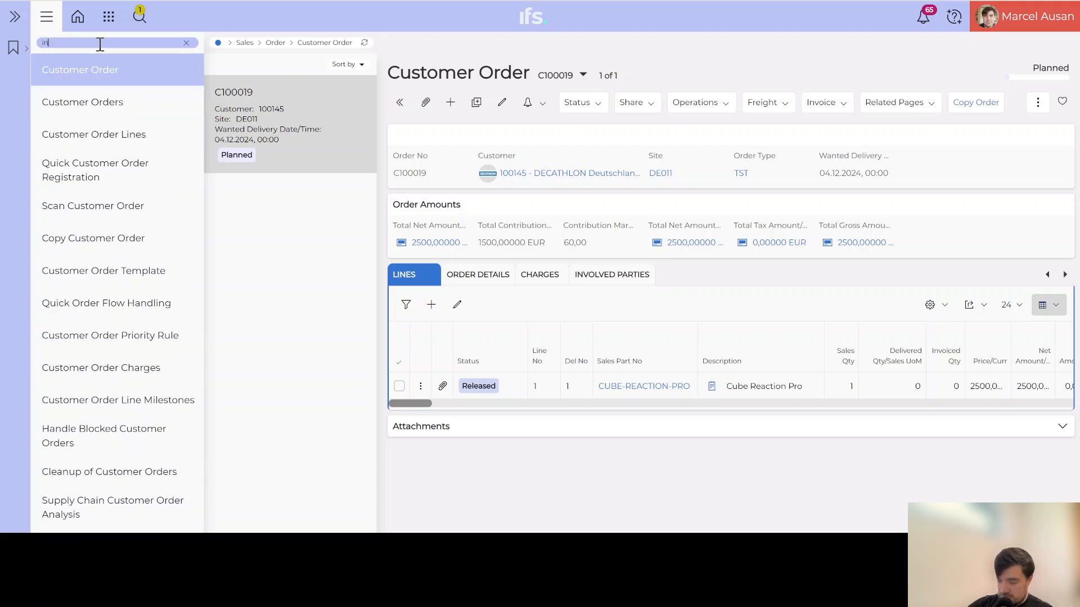
{"action": "type", "text": "v over"}
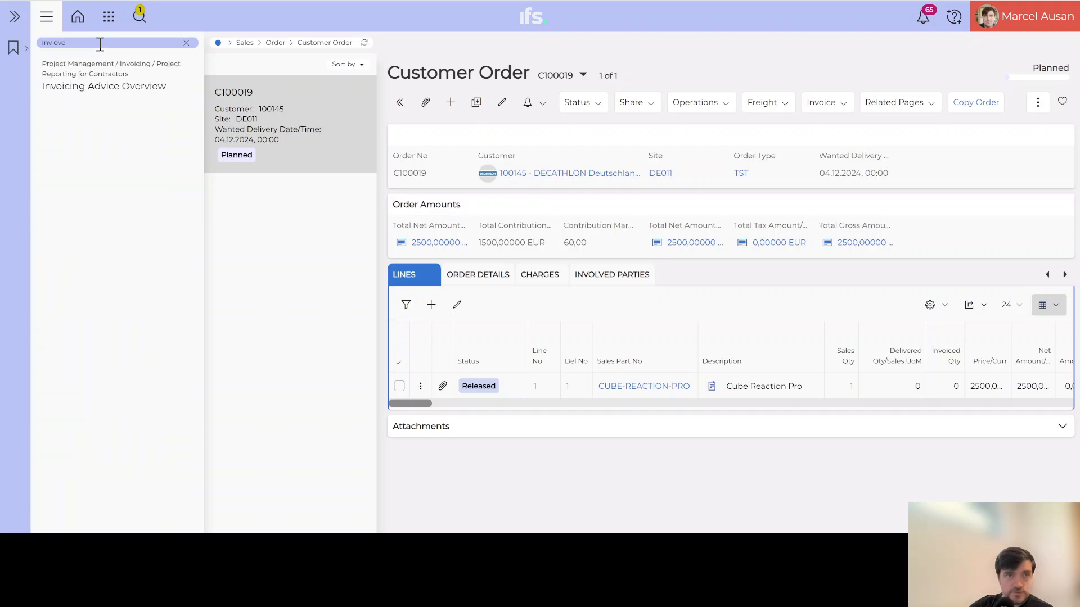
{"action": "key", "text": "BackSpace"}
{"action": "key", "text": "BackSpace"}
{"action": "key", "text": "BackSpace"}
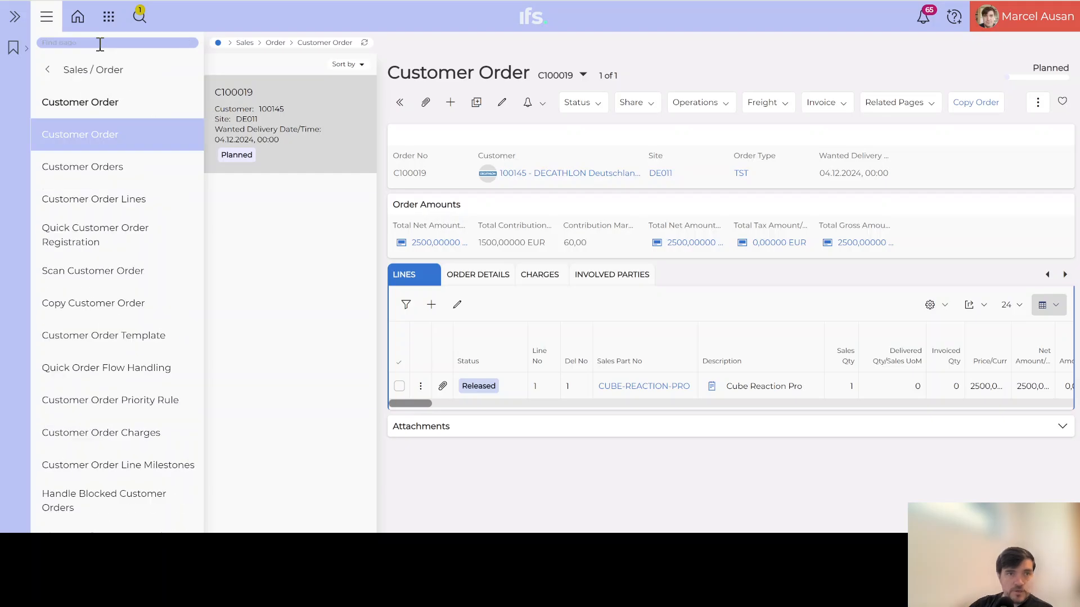
Step: Open the Customer Invoices Due for Payment Analysis page within the Financials customer invoice analyses
{"action": "left_click", "coordinate": [47, 69]}
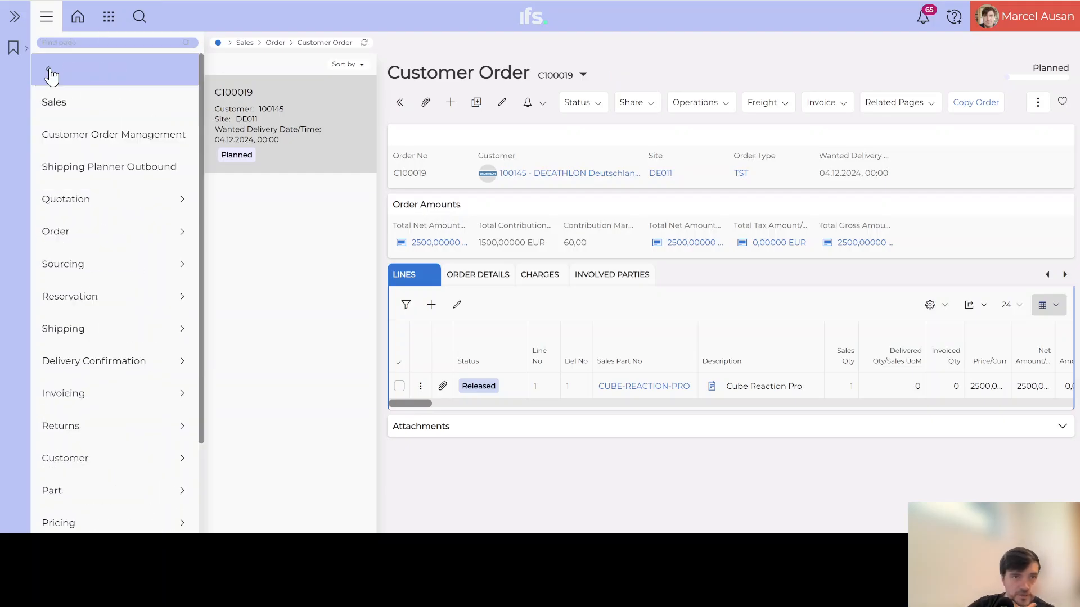
{"action": "left_click", "coordinate": [48, 69]}
{"action": "left_click", "coordinate": [111, 373]}
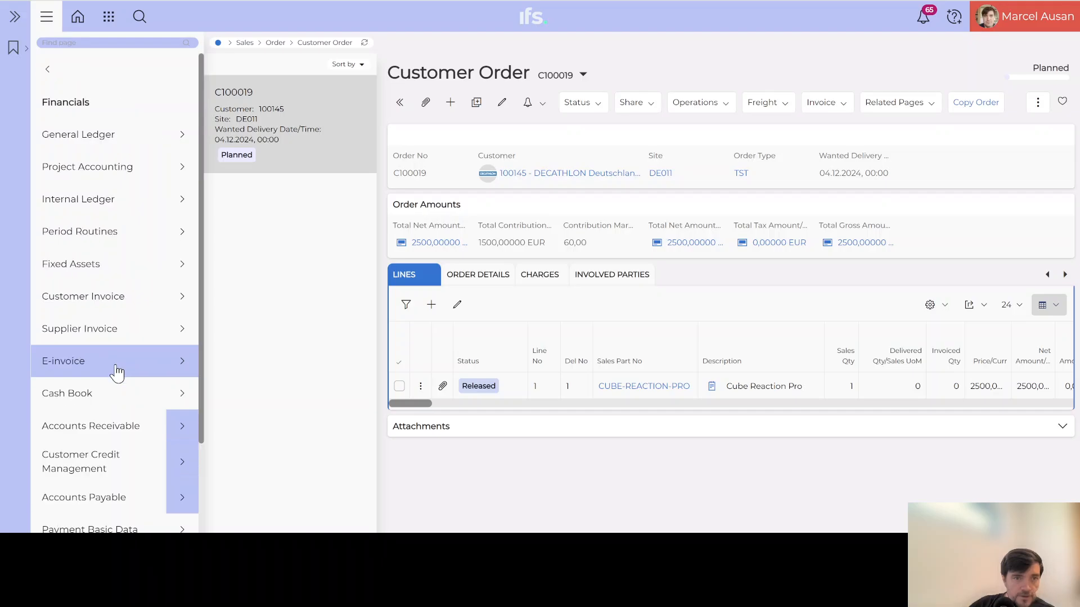
{"action": "left_click", "coordinate": [93, 301]}
{"action": "scroll", "coordinate": [90, 330], "scroll_direction": "down", "scroll_amount": 2}
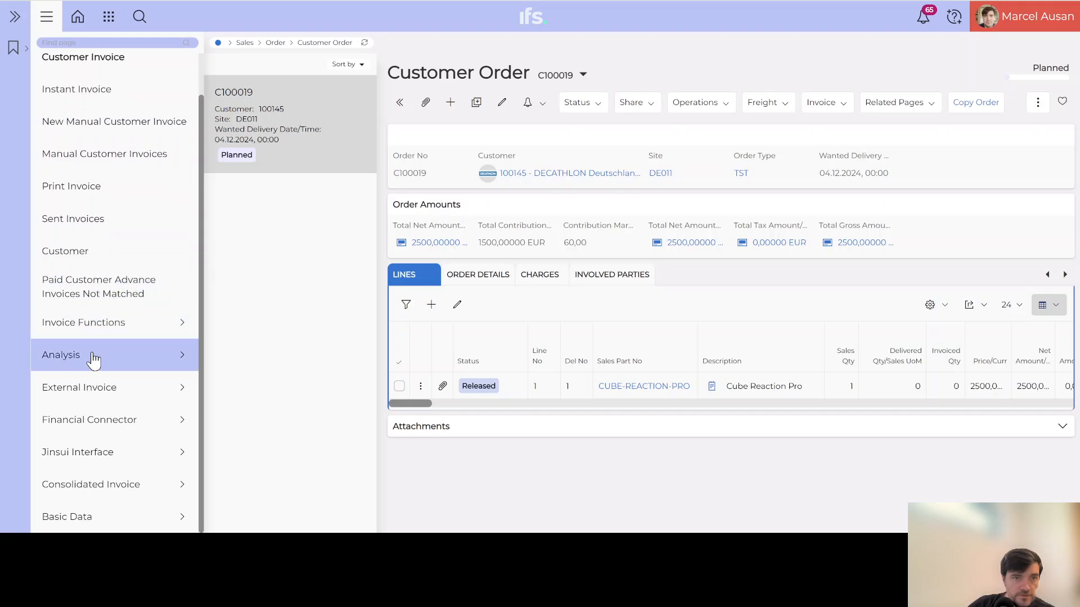
{"action": "left_click", "coordinate": [94, 360]}
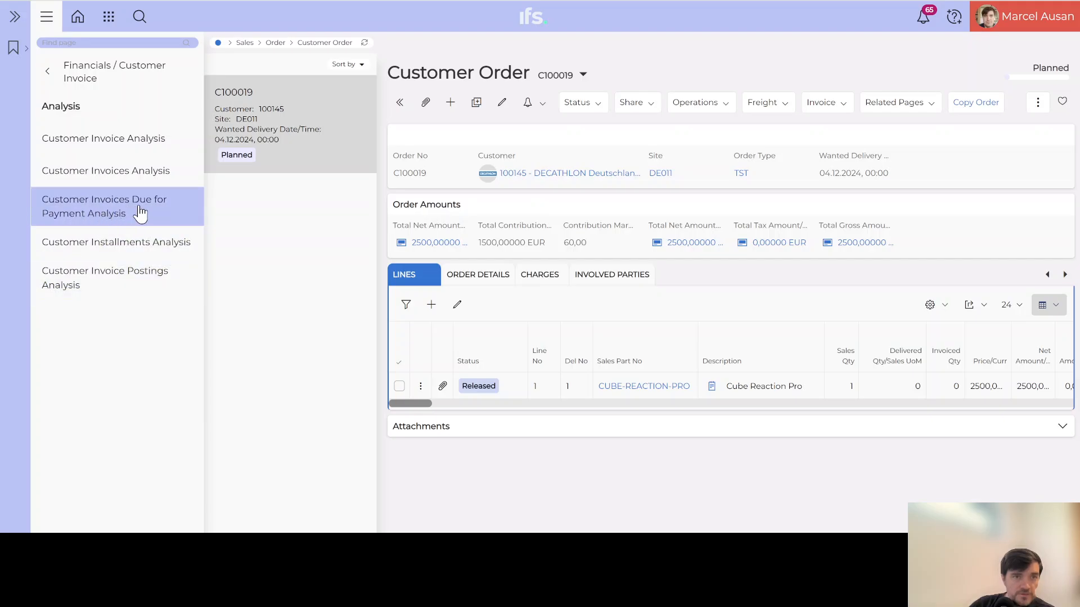
{"action": "left_click", "coordinate": [108, 212]}
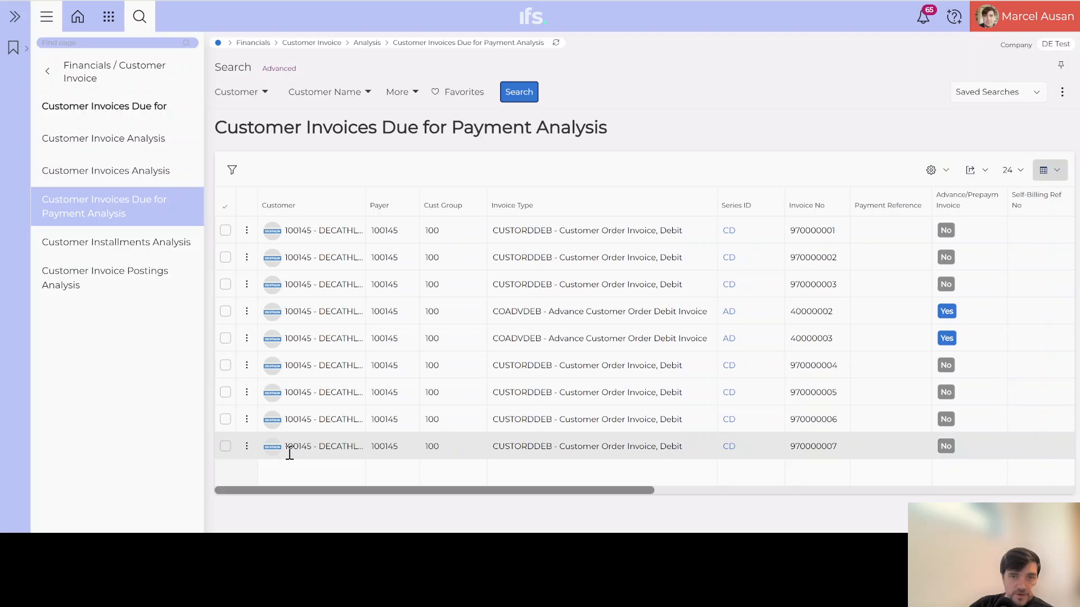
Step: Examine the customer's due invoices, comparing invoice types, advance invoices, due dates and the totals of the gross and net amounts
{"action": "left_click_drag", "start_coordinate": [307, 490], "coordinate": [636, 505]}
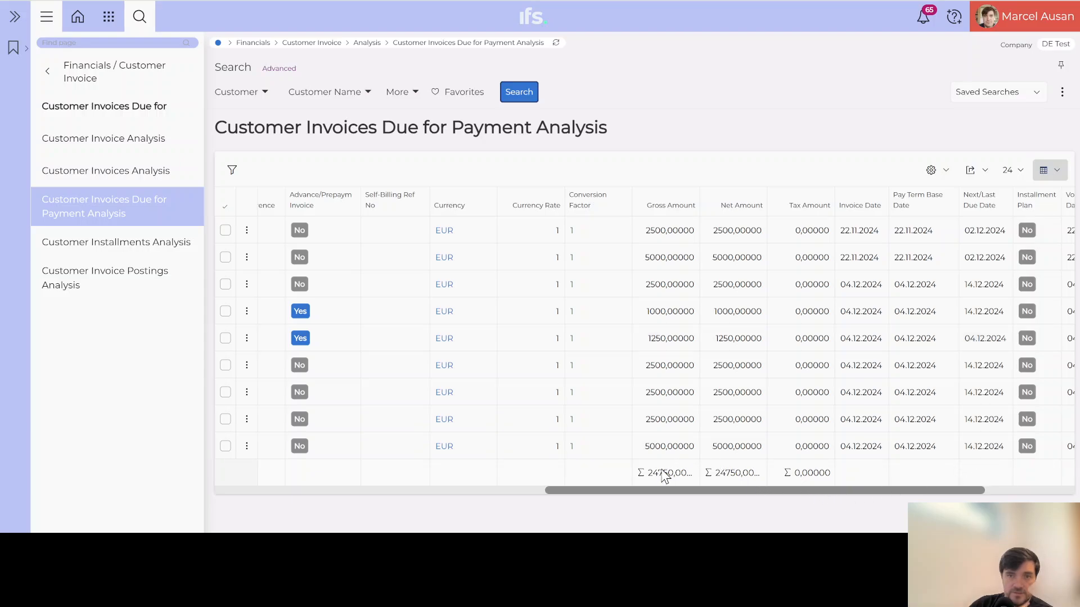
{"action": "left_click_drag", "start_coordinate": [648, 472], "coordinate": [670, 472]}
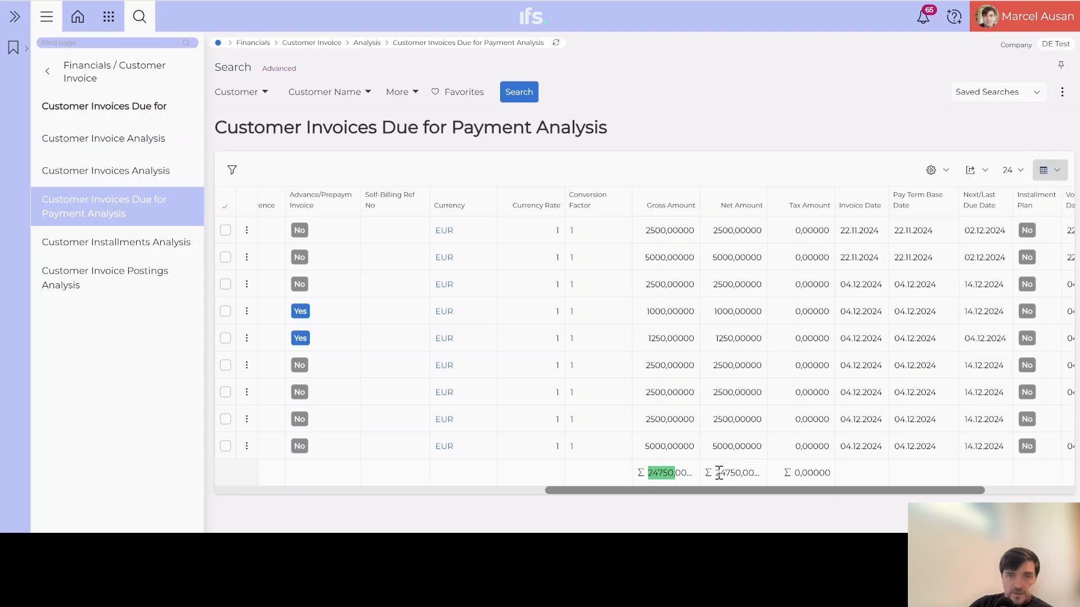
{"action": "left_click_drag", "start_coordinate": [717, 472], "coordinate": [727, 473]}
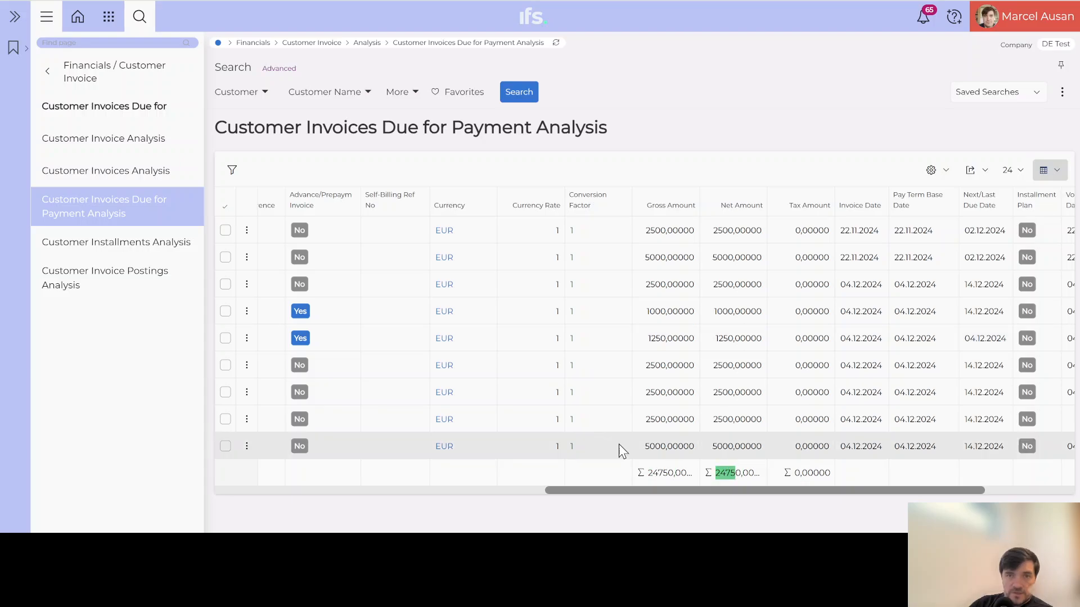
{"action": "left_click_drag", "start_coordinate": [662, 490], "coordinate": [309, 484]}
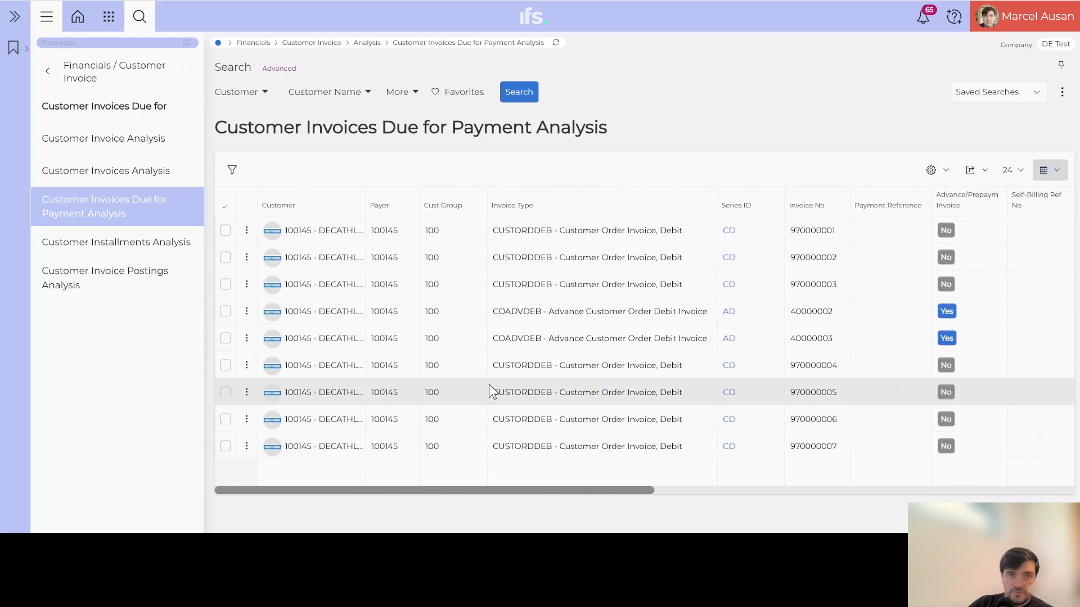
{"action": "left_click_drag", "start_coordinate": [483, 487], "coordinate": [764, 476]}
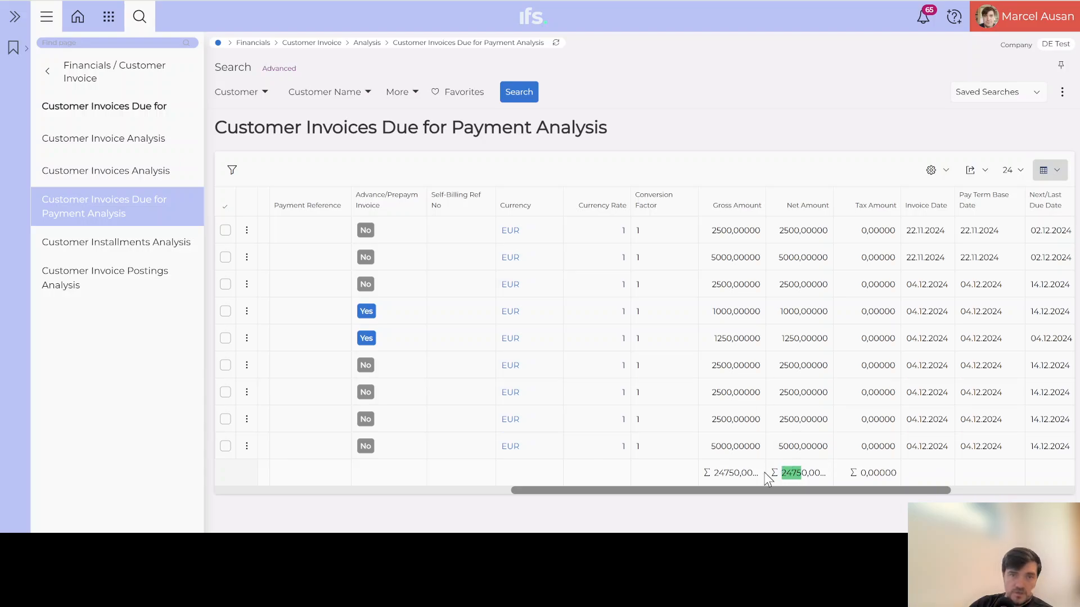
{"action": "left_click_drag", "start_coordinate": [734, 487], "coordinate": [403, 482]}
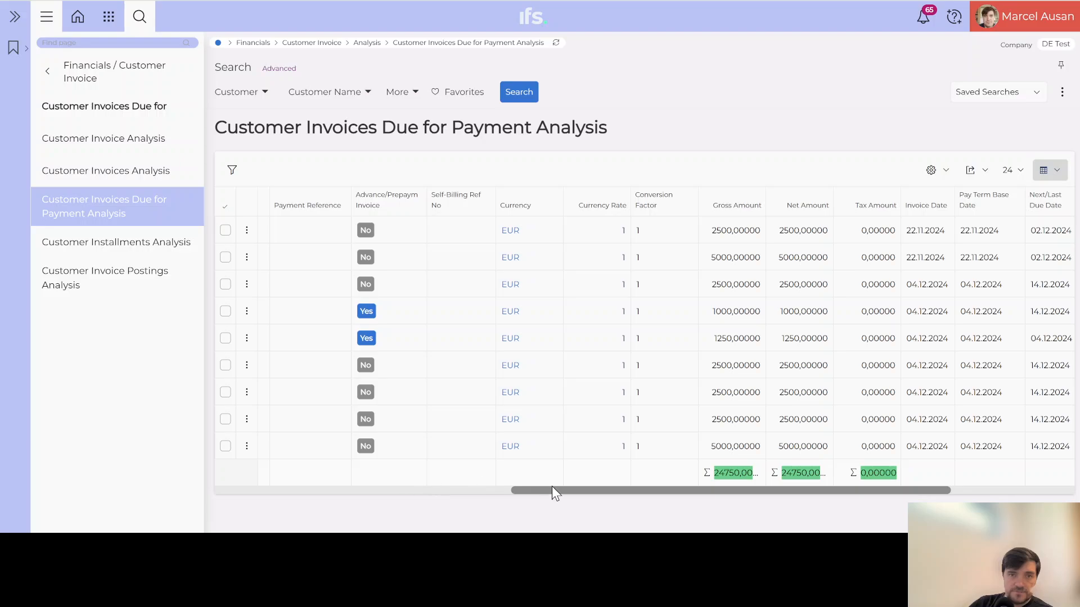
{"action": "left_click_drag", "start_coordinate": [596, 488], "coordinate": [337, 489]}
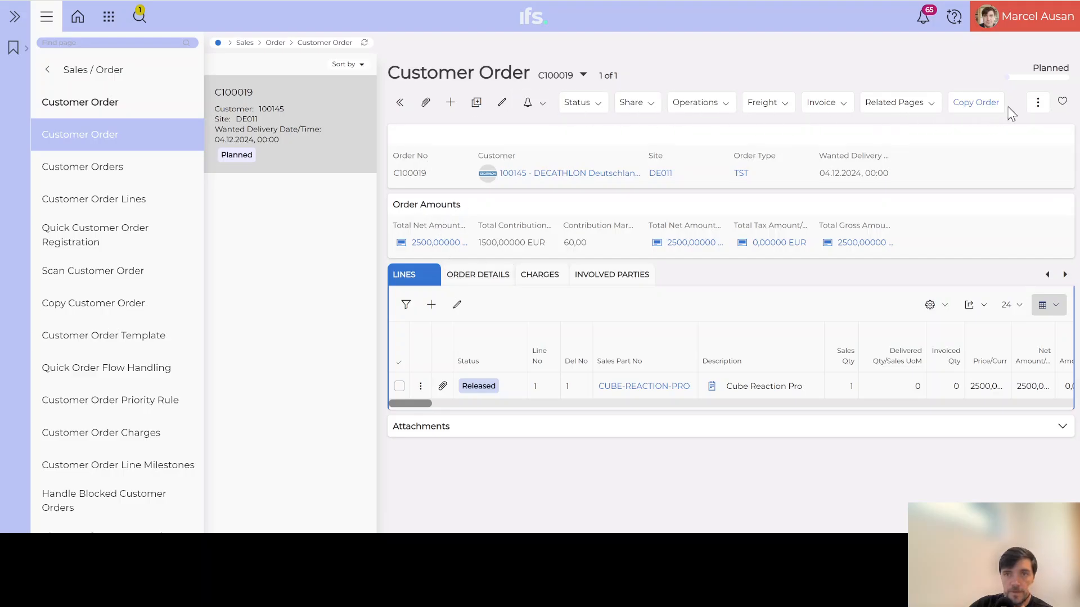
Step: Run a Manual Credit Check on the planned customer order and read the message about the customer's credit limit
{"action": "left_click", "coordinate": [1038, 103]}
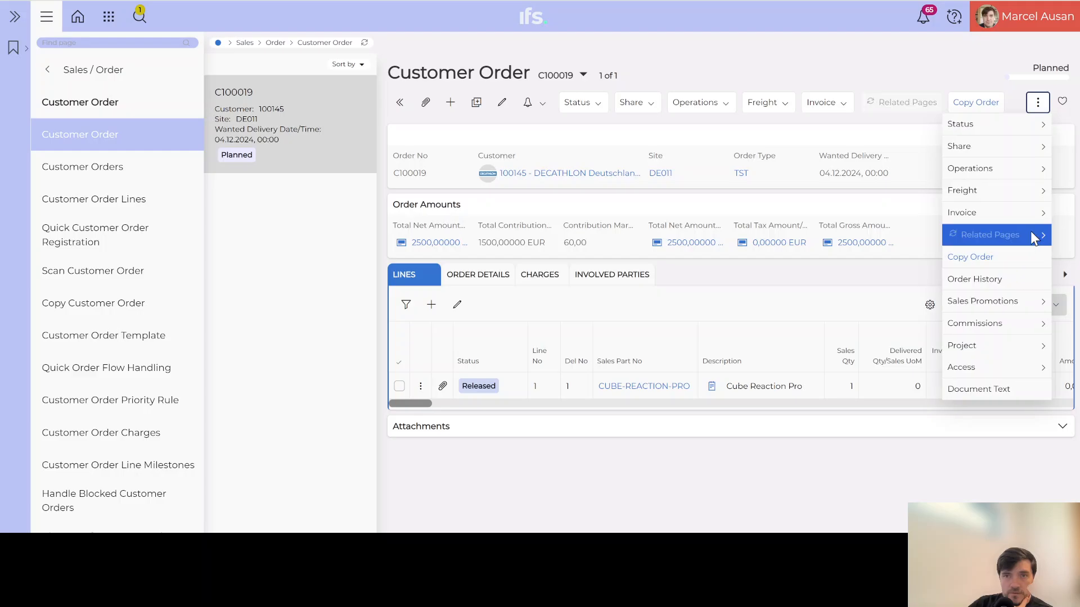
{"action": "mouse_move", "coordinate": [1034, 240]}
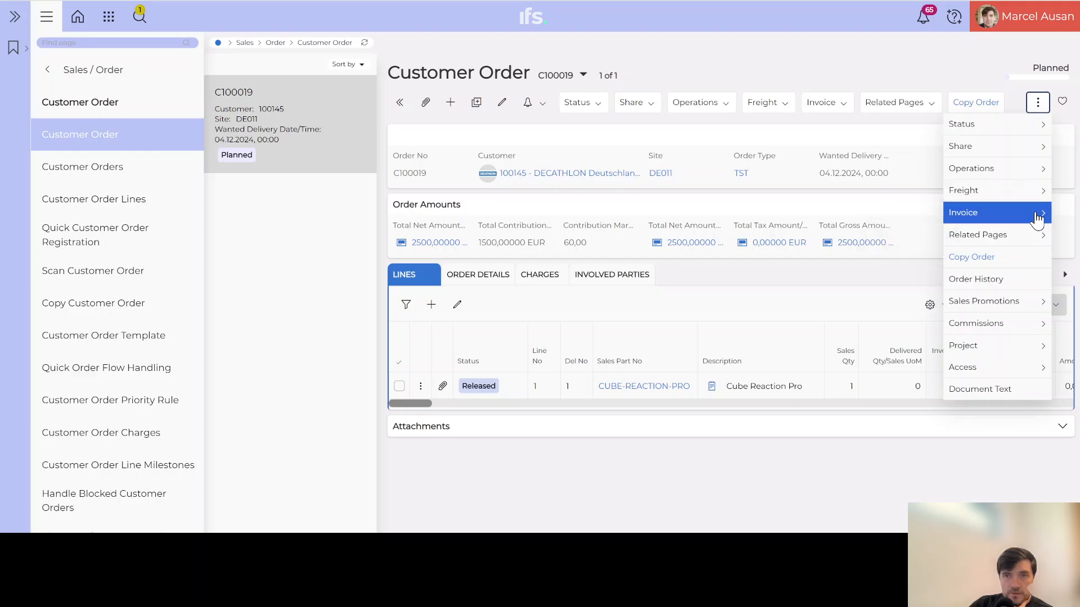
{"action": "mouse_move", "coordinate": [1038, 179]}
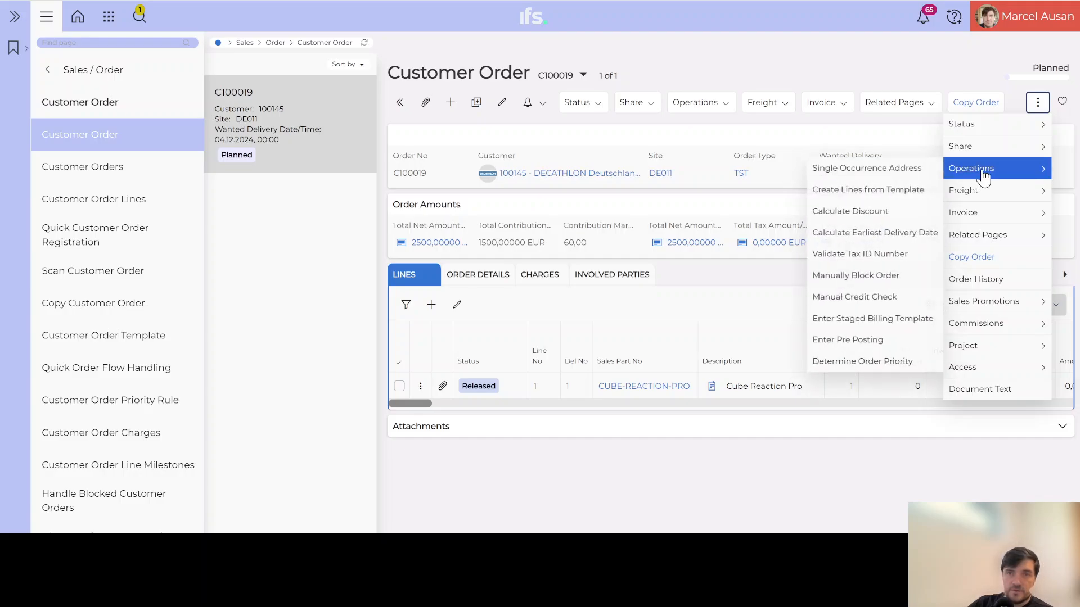
{"action": "left_click", "coordinate": [863, 298]}
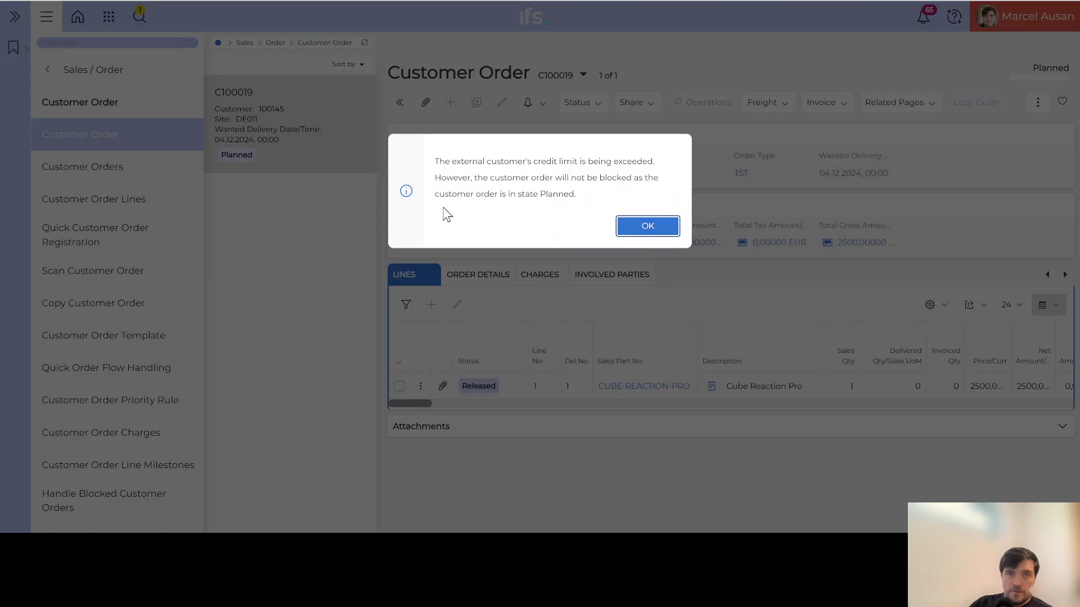
{"action": "left_click_drag", "start_coordinate": [435, 163], "coordinate": [658, 174]}
{"action": "left_click", "coordinate": [621, 196]}
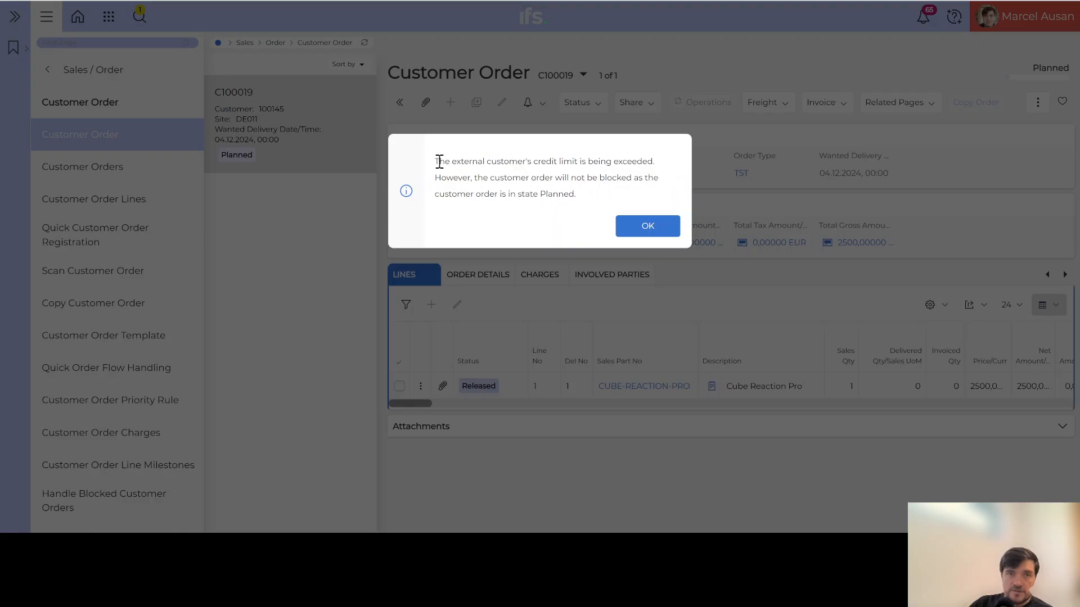
{"action": "left_click_drag", "start_coordinate": [439, 162], "coordinate": [664, 166]}
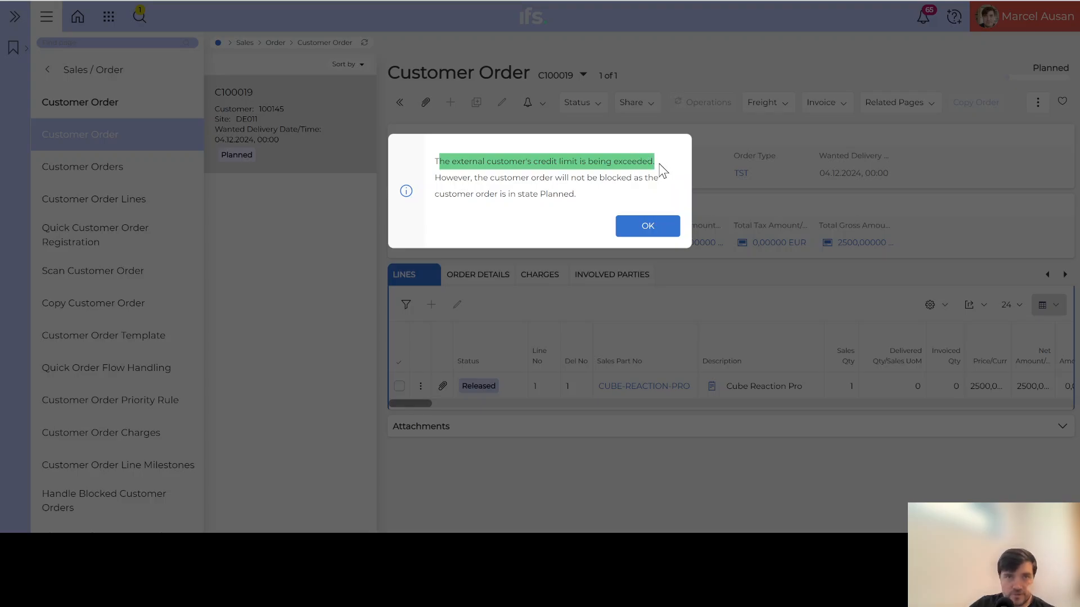
Step: Acknowledge the credit limit message and repeat the Manual Credit Check on the planned customer order
{"action": "left_click", "coordinate": [458, 180]}
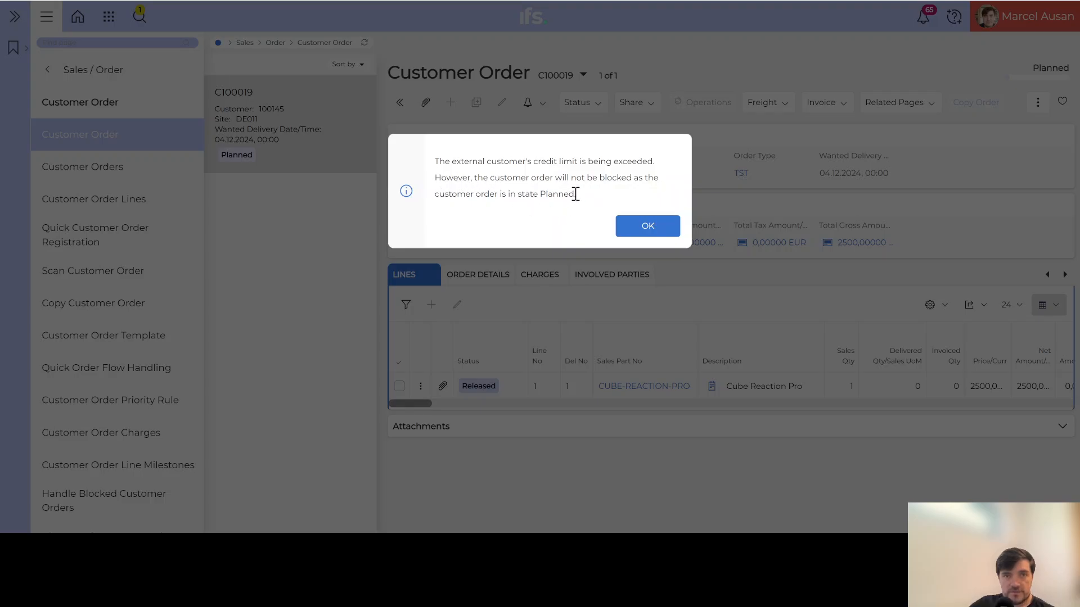
{"action": "left_click_drag", "start_coordinate": [575, 194], "coordinate": [448, 161]}
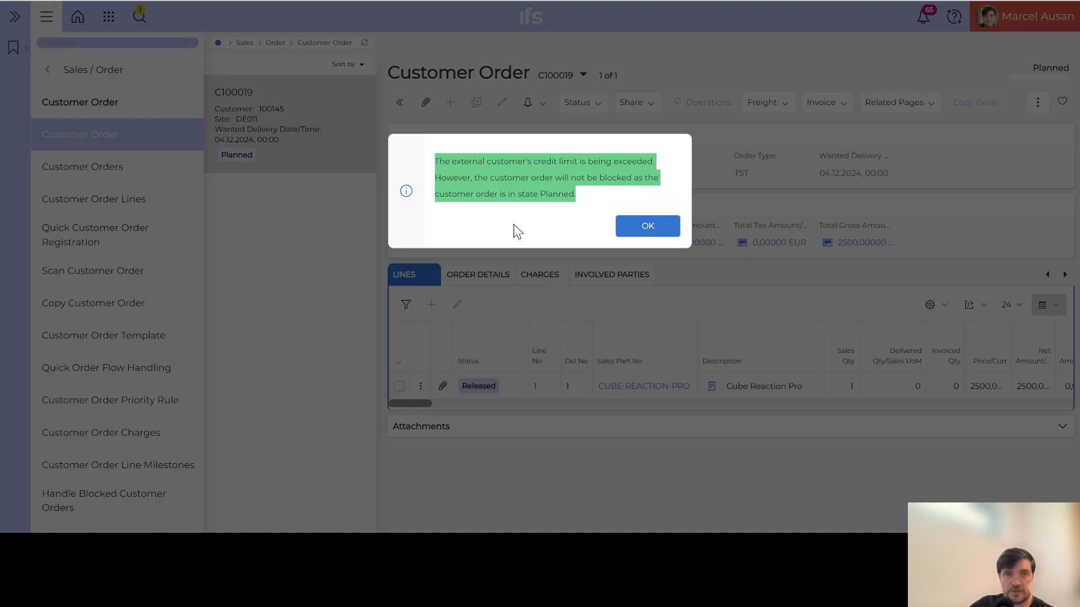
{"action": "left_click", "coordinate": [648, 227]}
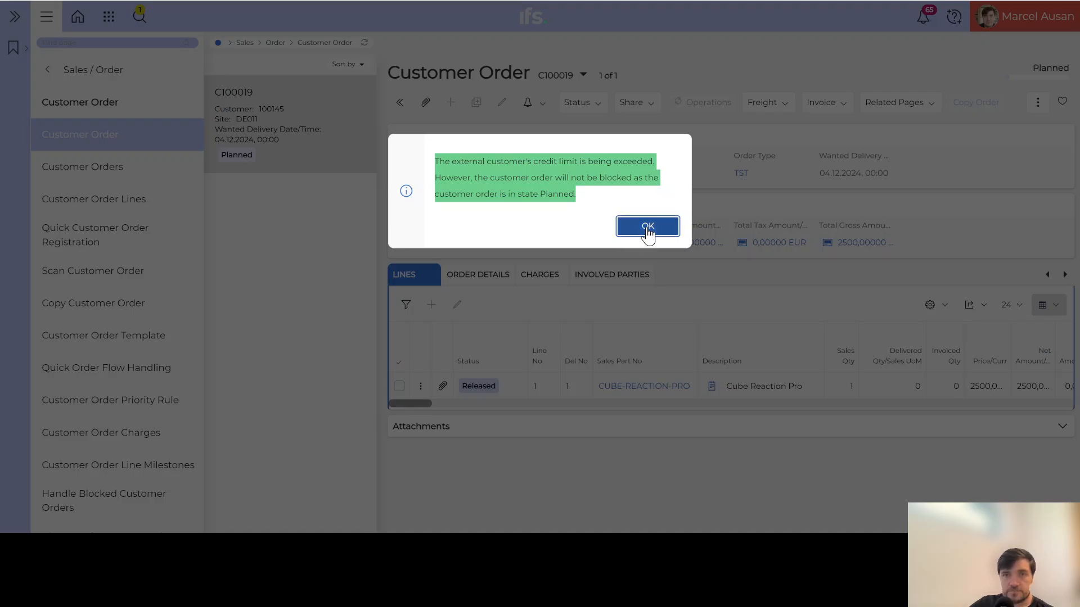
{"action": "left_click", "coordinate": [1036, 107]}
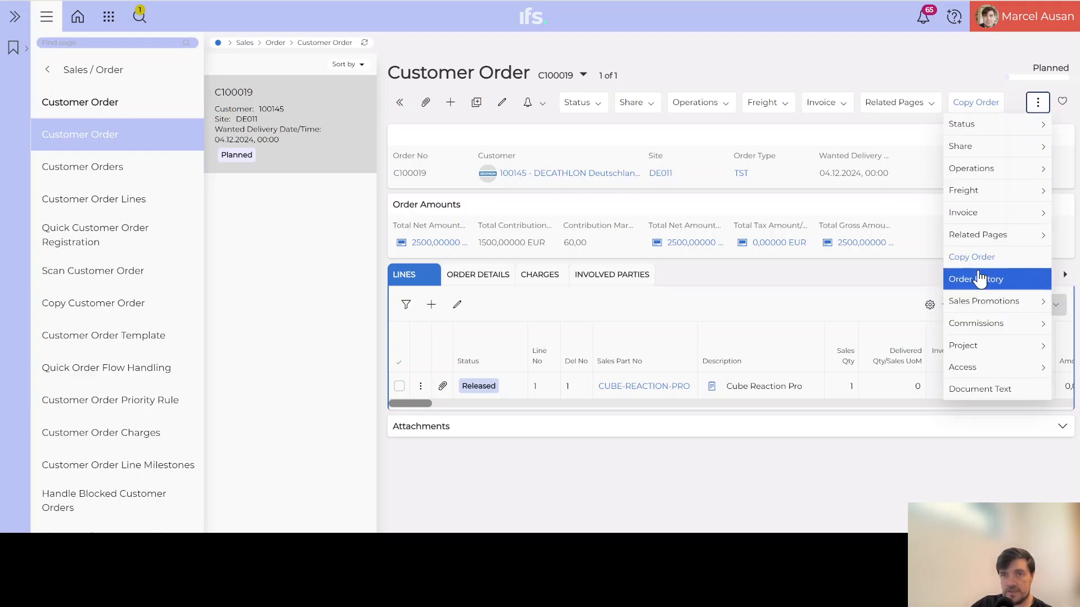
{"action": "left_click", "coordinate": [991, 178]}
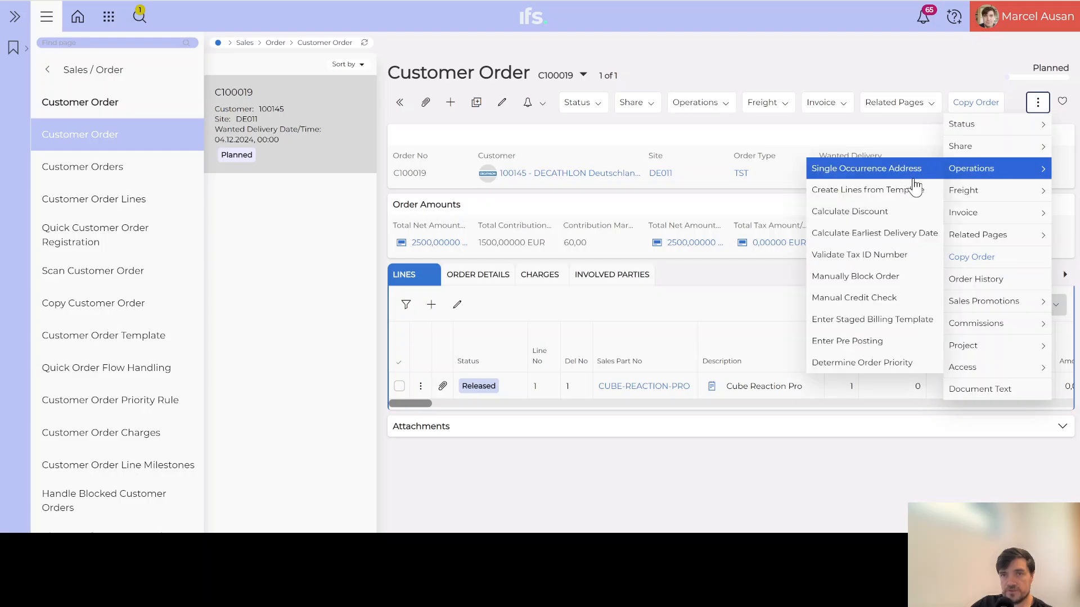
{"action": "left_click", "coordinate": [843, 298]}
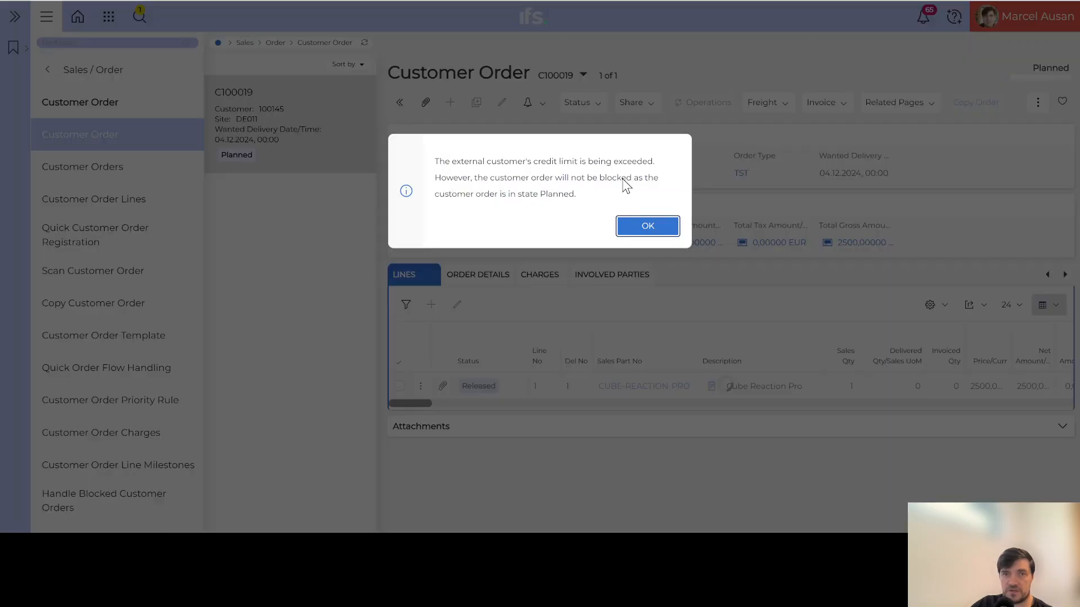
{"action": "left_click", "coordinate": [645, 227]}
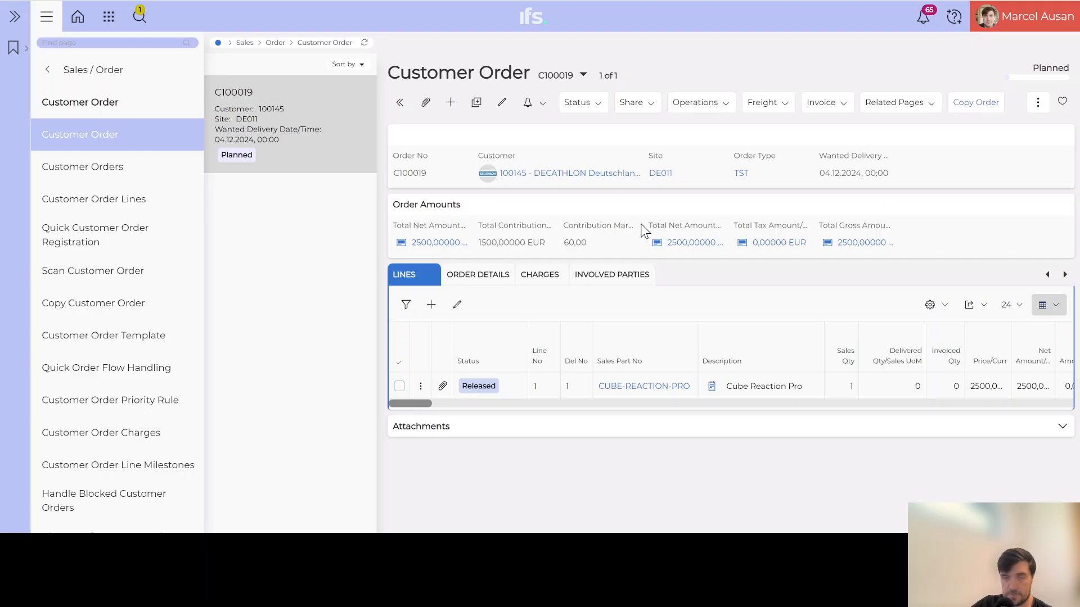
Step: Release the planned customer order and confirm the release
{"action": "left_click", "coordinate": [598, 112]}
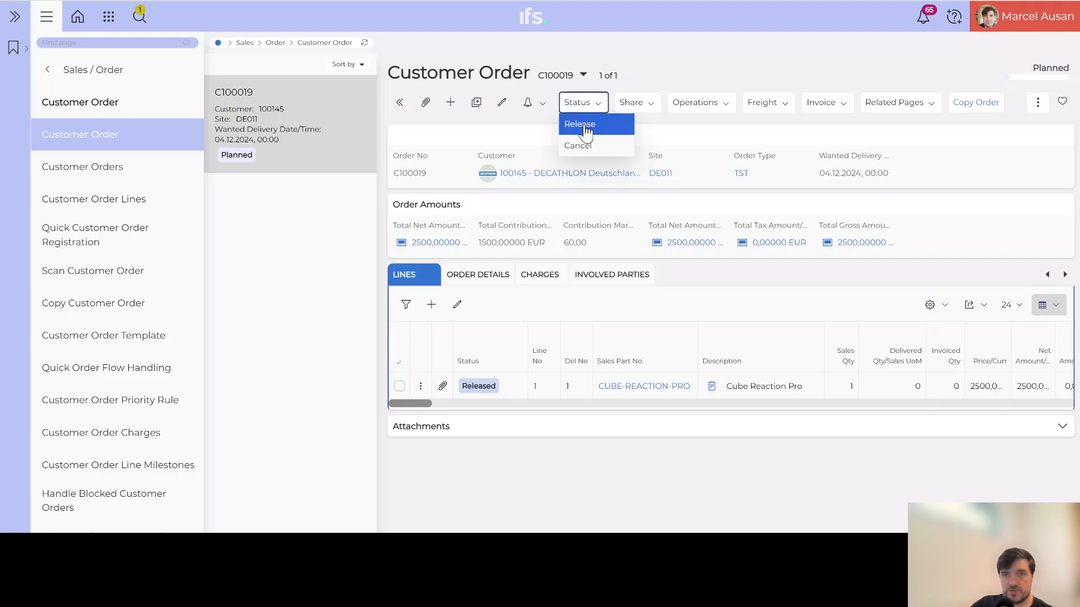
{"action": "left_click", "coordinate": [585, 125]}
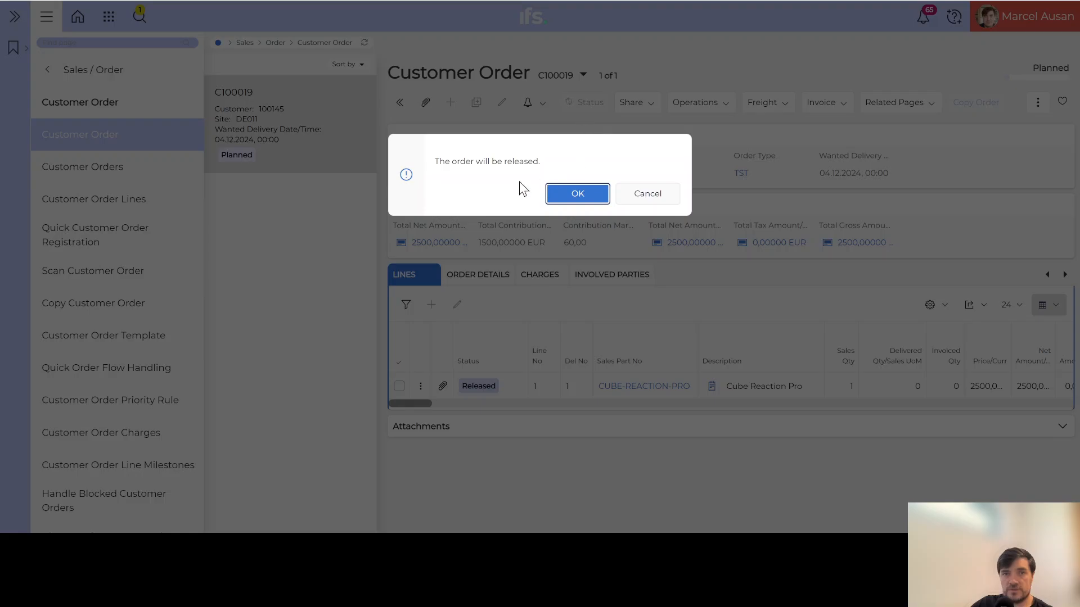
{"action": "left_click", "coordinate": [574, 194]}
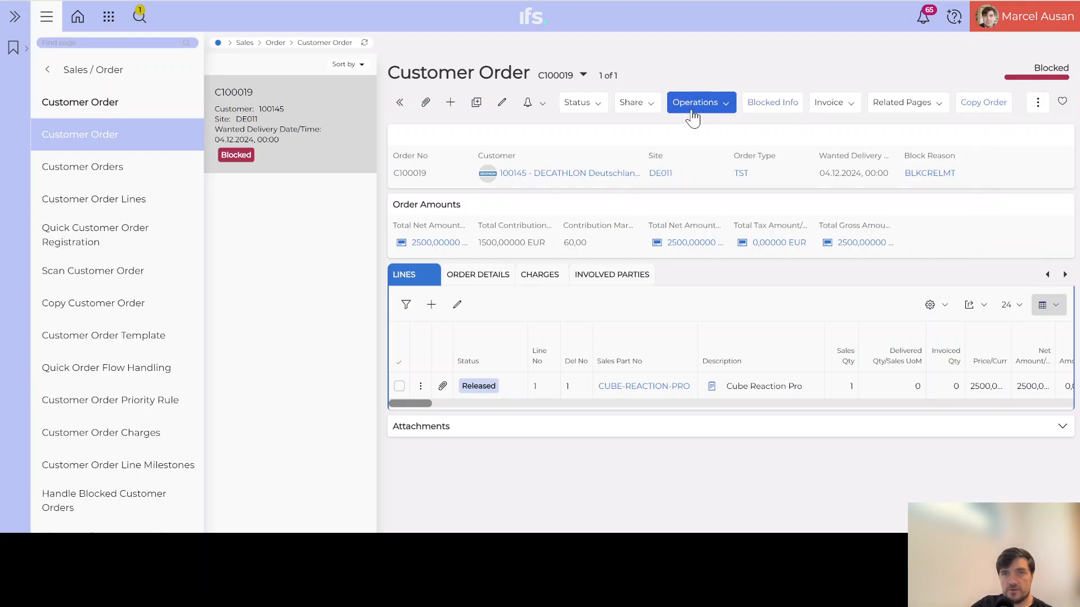
Step: Review the Order History of the customer order for the reason behind its latest status change
{"action": "left_click", "coordinate": [1037, 102]}
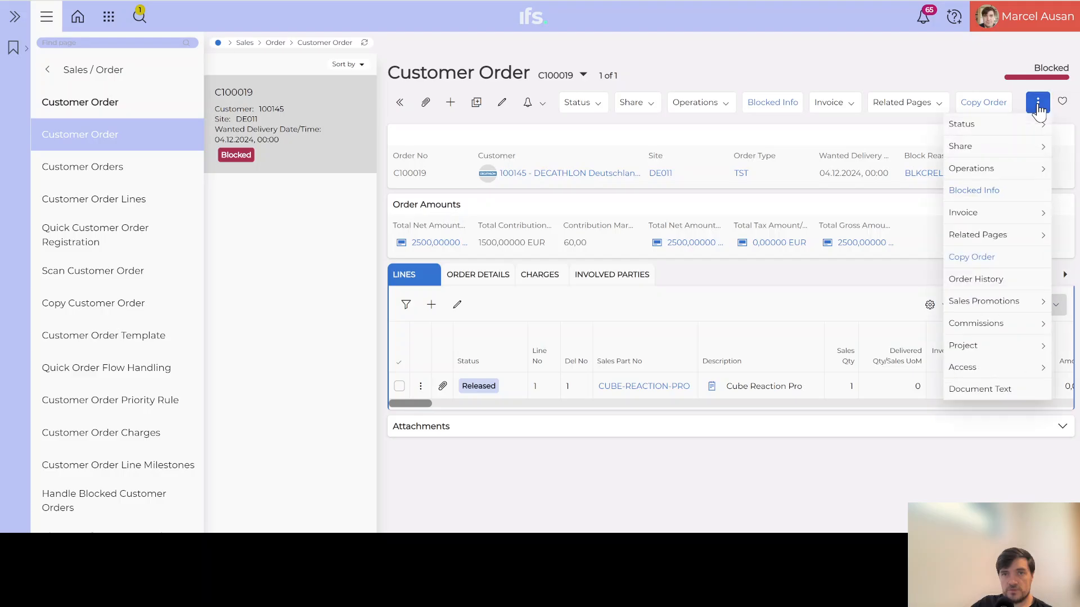
{"action": "left_click", "coordinate": [976, 279]}
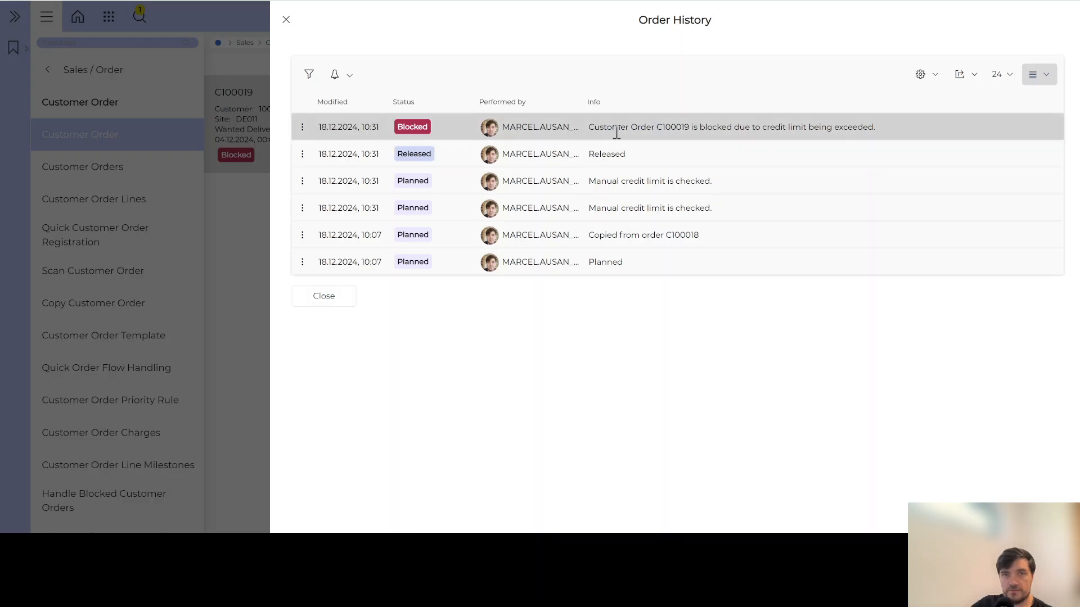
{"action": "left_click_drag", "start_coordinate": [656, 128], "coordinate": [881, 129]}
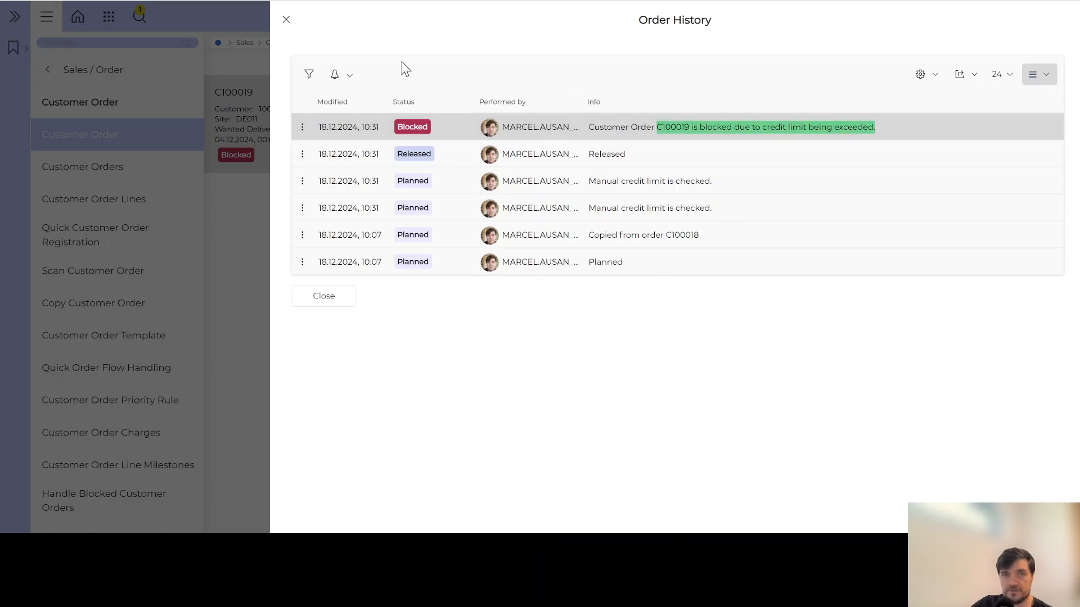
{"action": "left_click", "coordinate": [286, 19]}
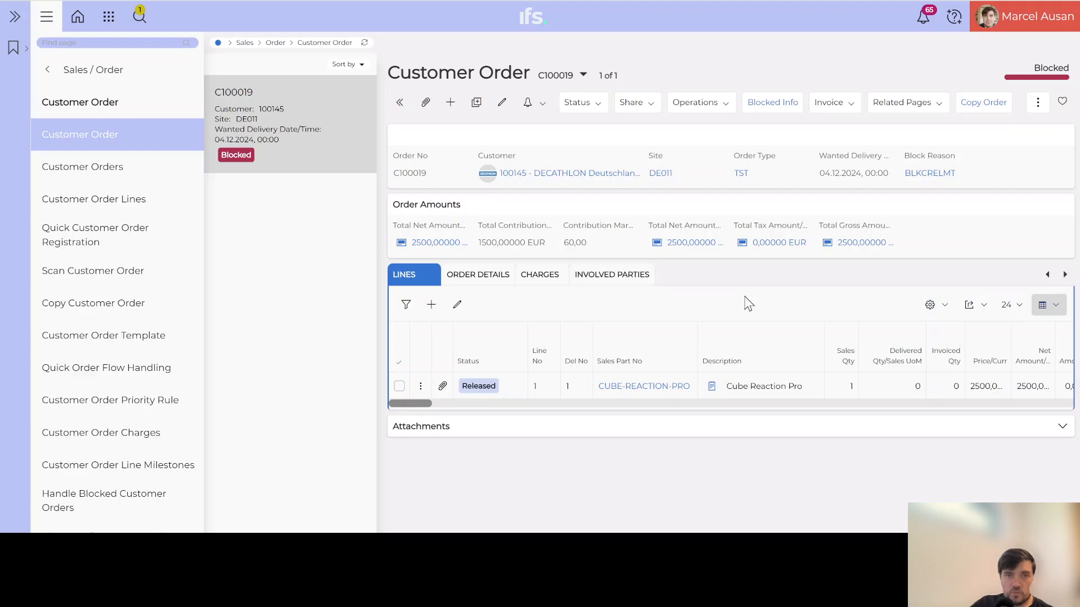
Step: Open the order's Blocked Info in Handle Blocked Customer Orders and release the order from credit check
{"action": "left_click", "coordinate": [775, 110]}
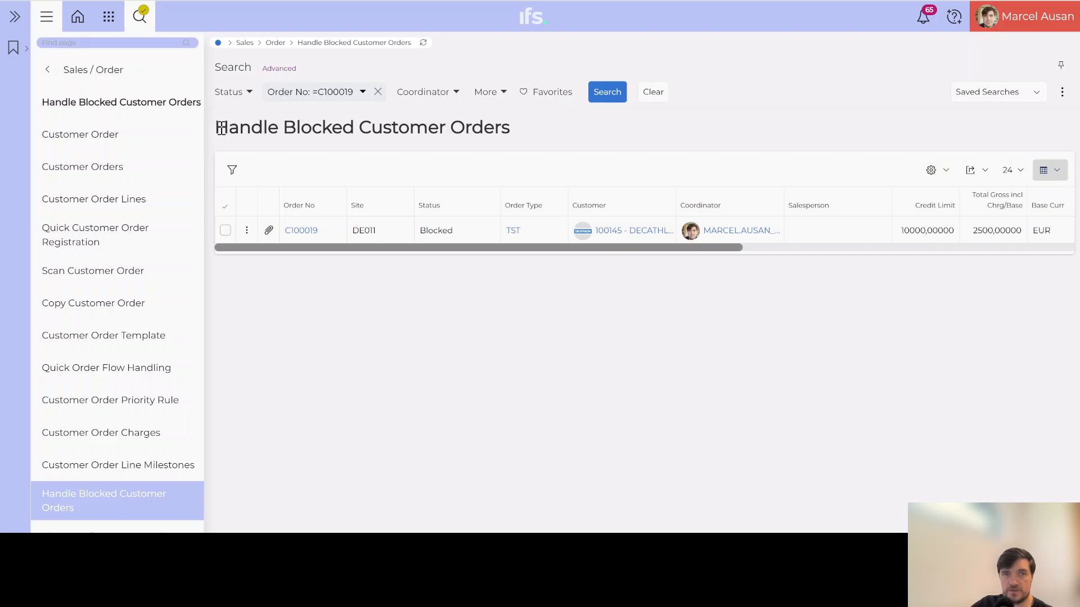
{"action": "left_click_drag", "start_coordinate": [220, 128], "coordinate": [510, 124]}
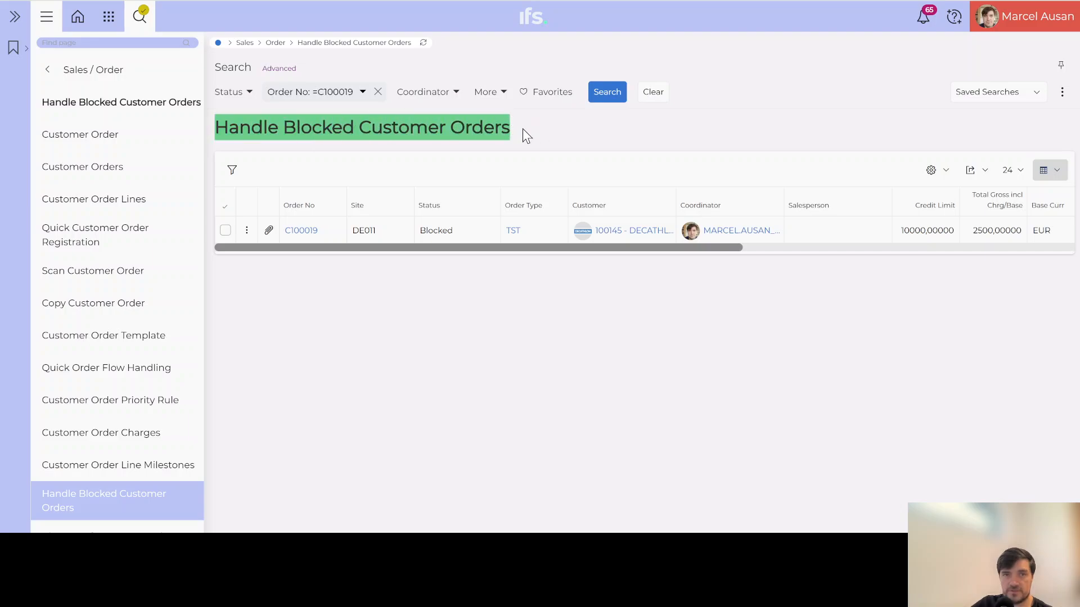
{"action": "left_click", "coordinate": [521, 133]}
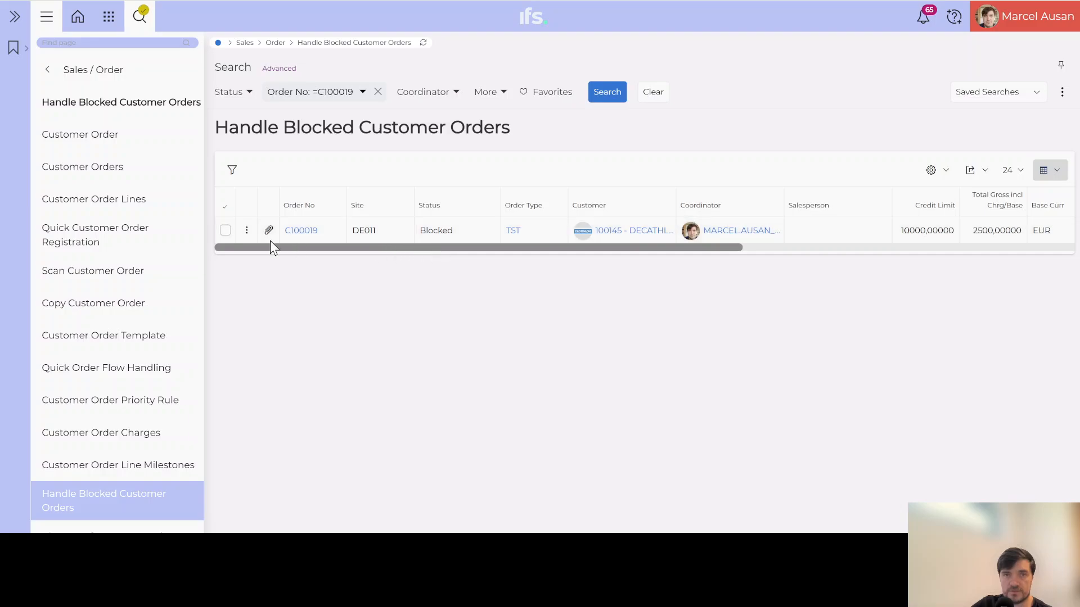
{"action": "left_click", "coordinate": [225, 230]}
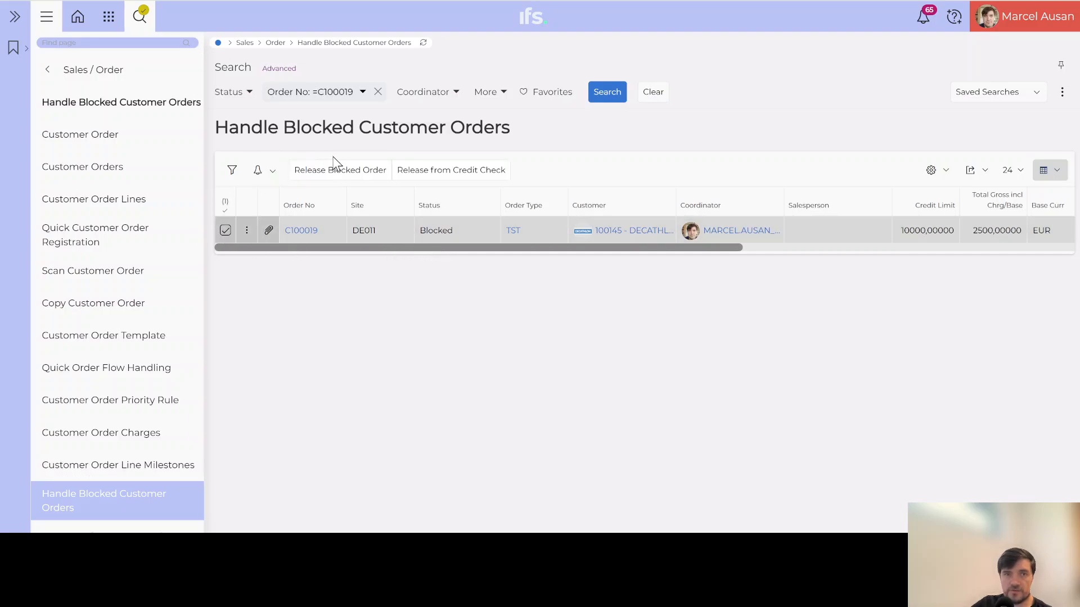
{"action": "left_click", "coordinate": [472, 177]}
{"action": "left_click", "coordinate": [572, 197]}
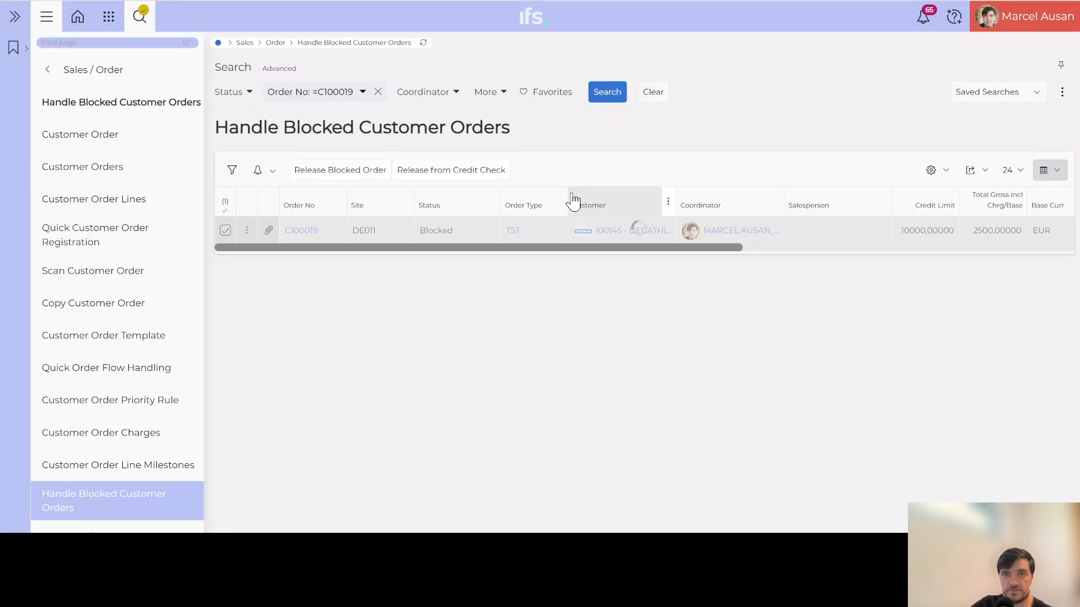
{"action": "left_click", "coordinate": [601, 97]}
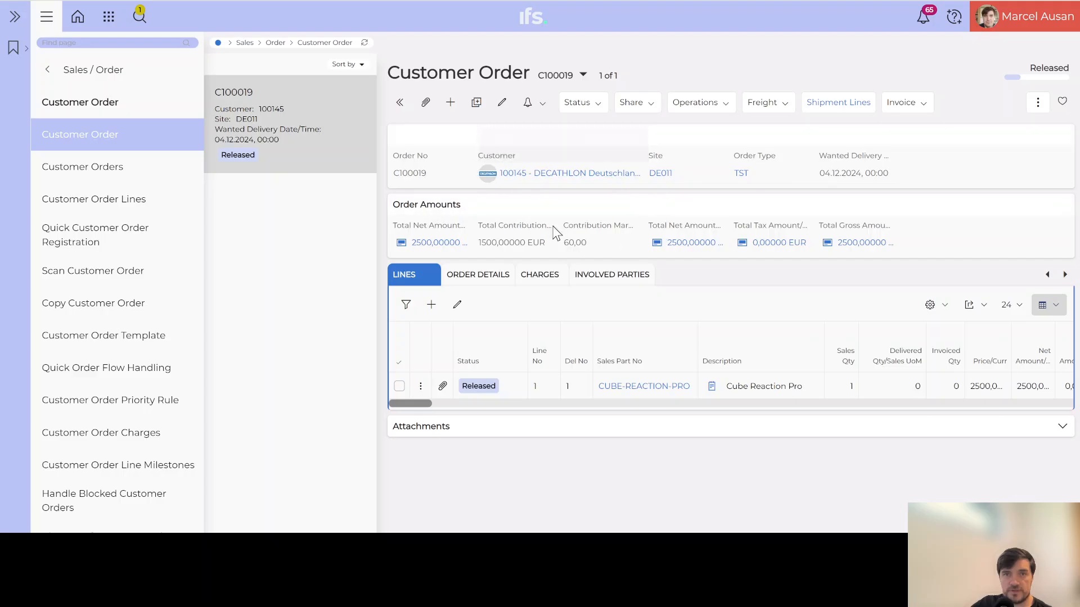
Step: Run a Manual Credit Check on the released customer order and choose to block the order
{"action": "left_click", "coordinate": [1038, 101]}
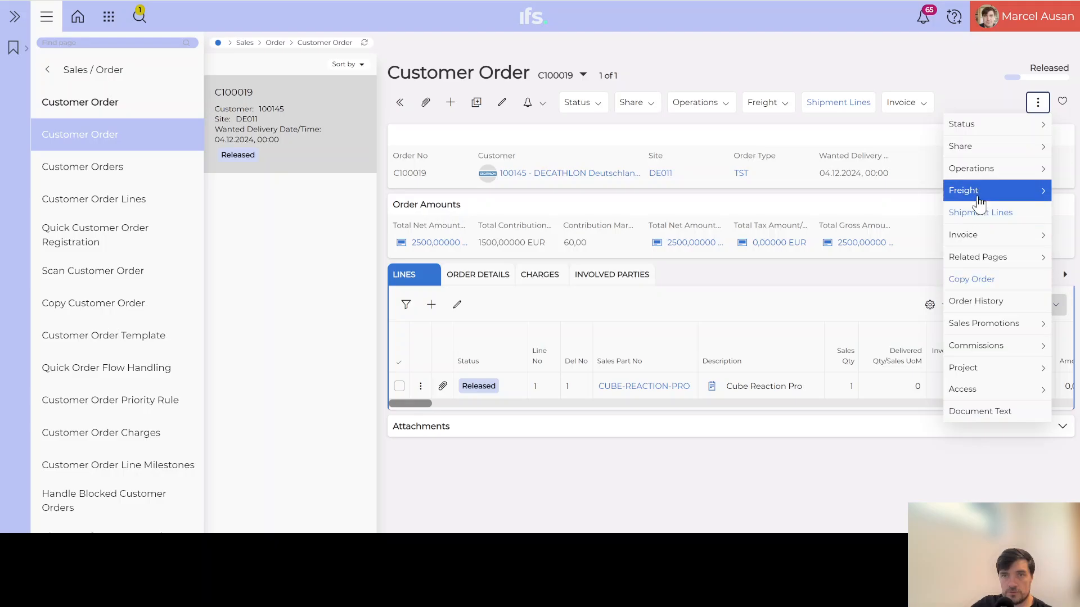
{"action": "left_click", "coordinate": [977, 171]}
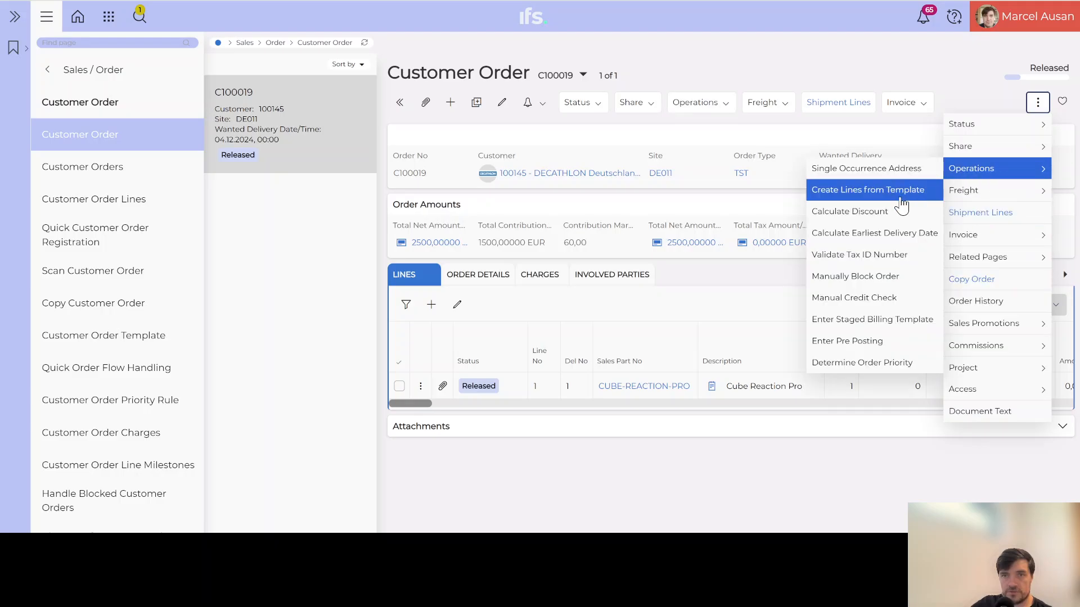
{"action": "left_click", "coordinate": [848, 292]}
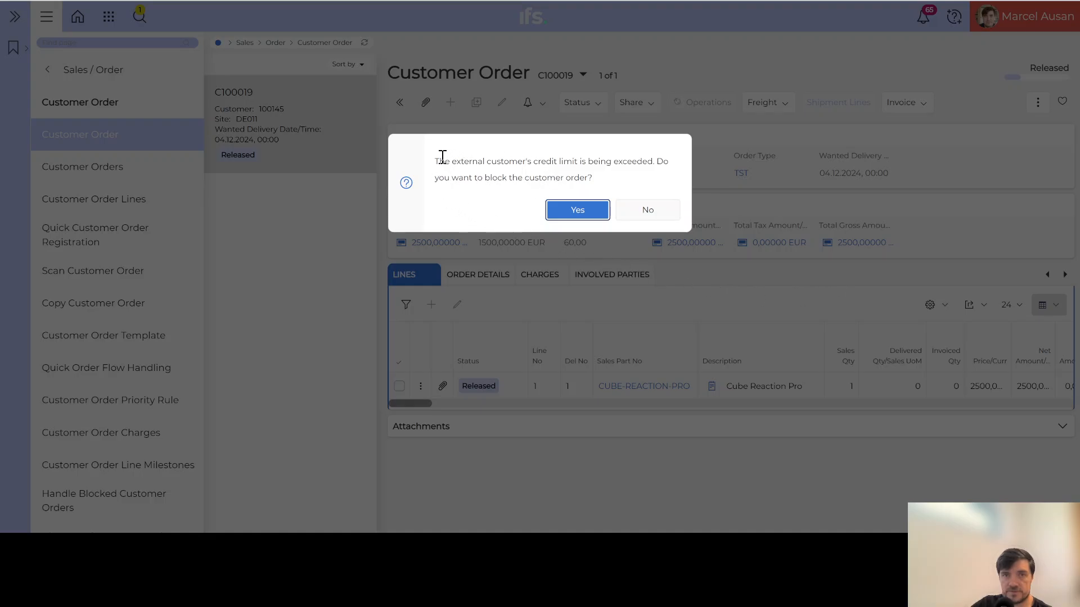
{"action": "left_click_drag", "start_coordinate": [442, 158], "coordinate": [647, 159]}
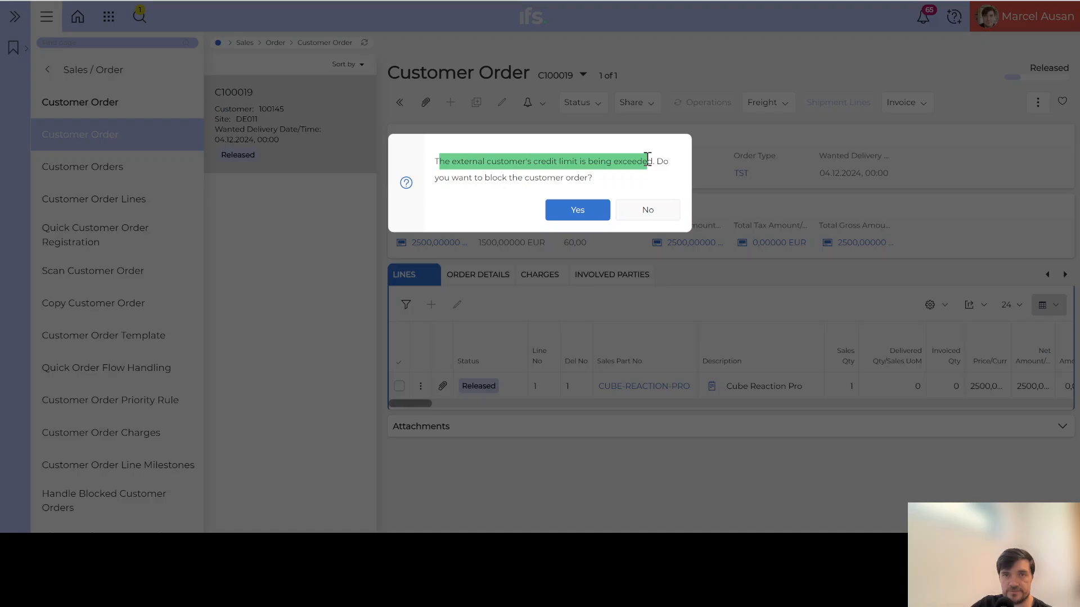
{"action": "left_click", "coordinate": [580, 211]}
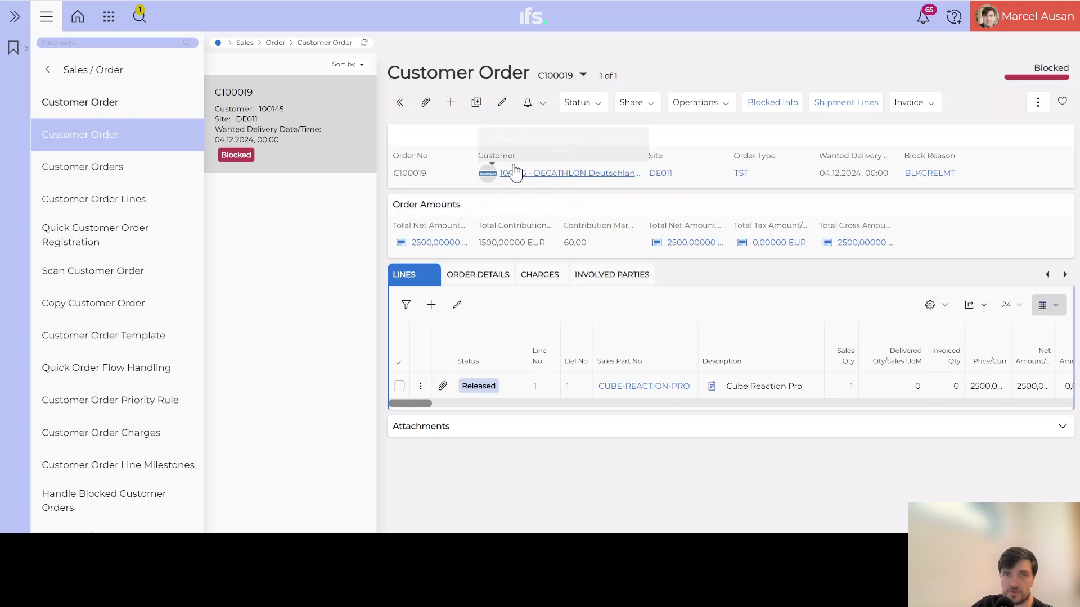
Step: Check the blocking problem description in the order's Blocked Info and release the re-blocked order from credit check again
{"action": "left_click", "coordinate": [773, 106]}
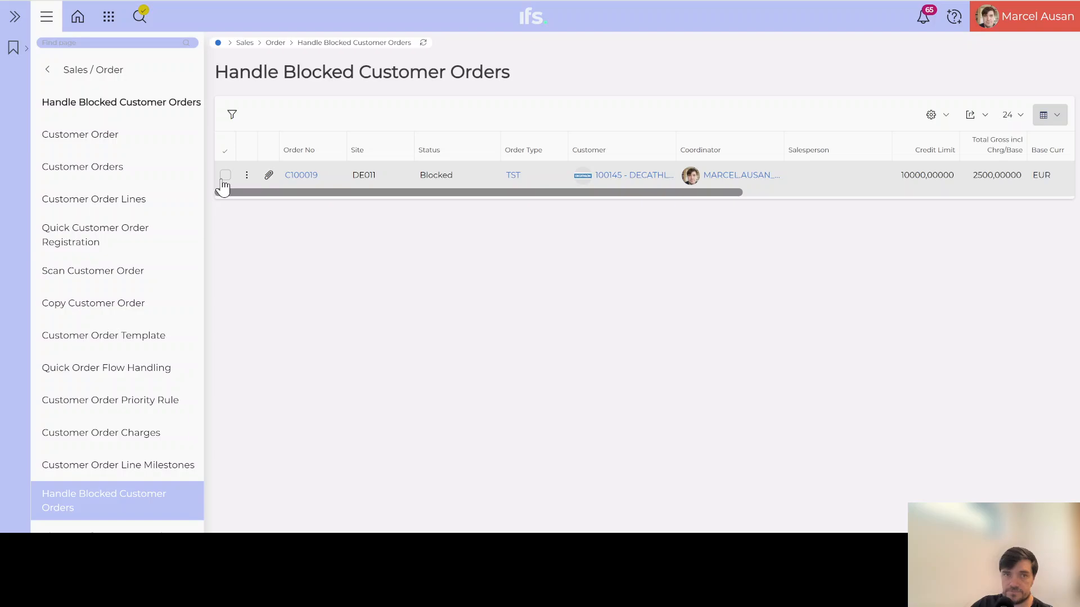
{"action": "left_click", "coordinate": [225, 178]}
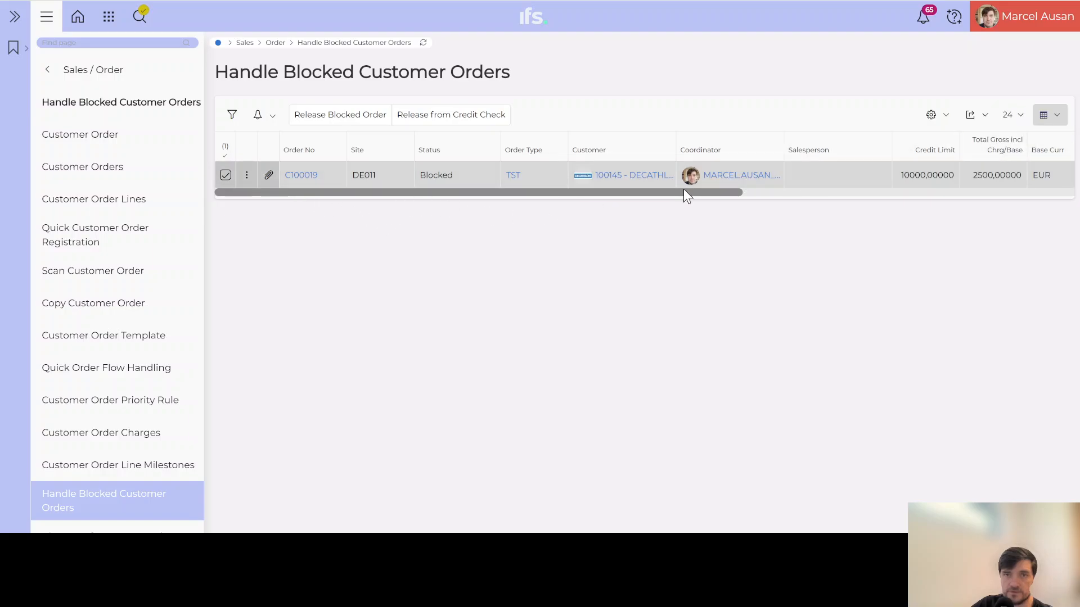
{"action": "left_click_drag", "start_coordinate": [672, 197], "coordinate": [1045, 190]}
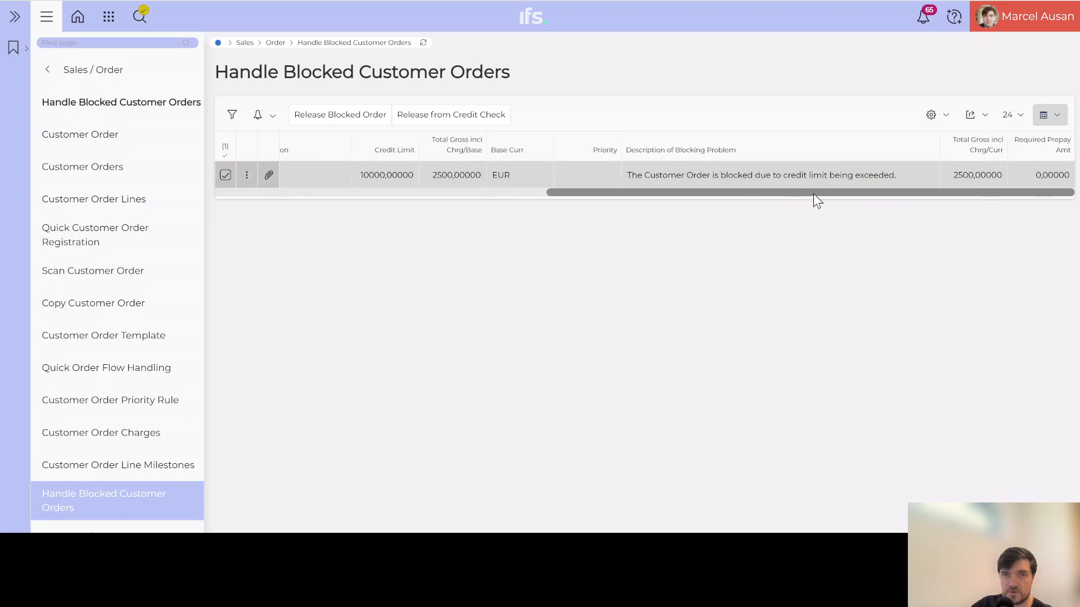
{"action": "left_click_drag", "start_coordinate": [814, 193], "coordinate": [341, 223]}
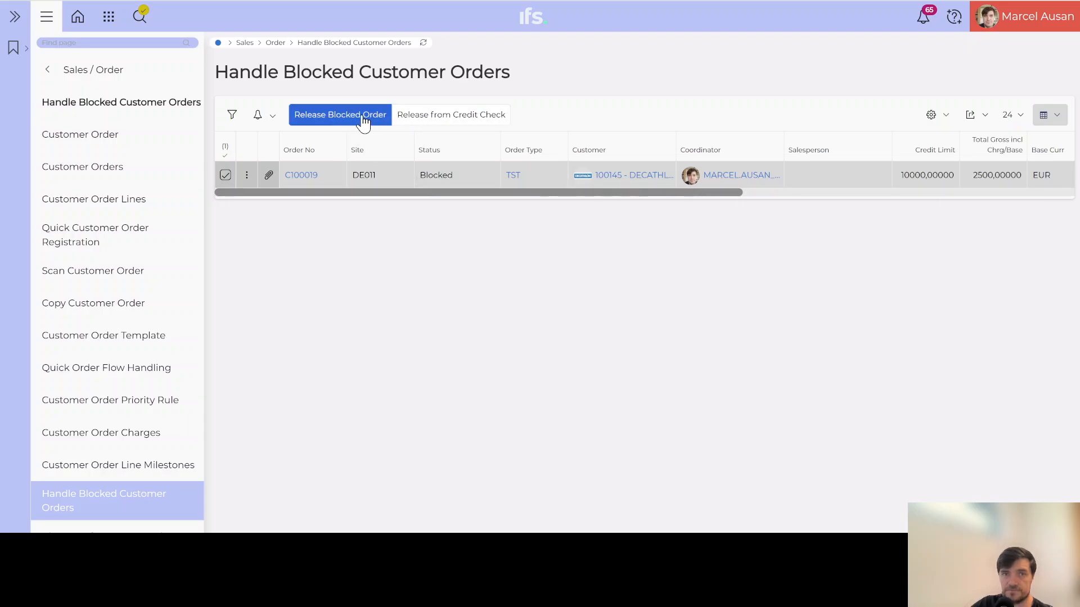
{"action": "left_click", "coordinate": [488, 116]}
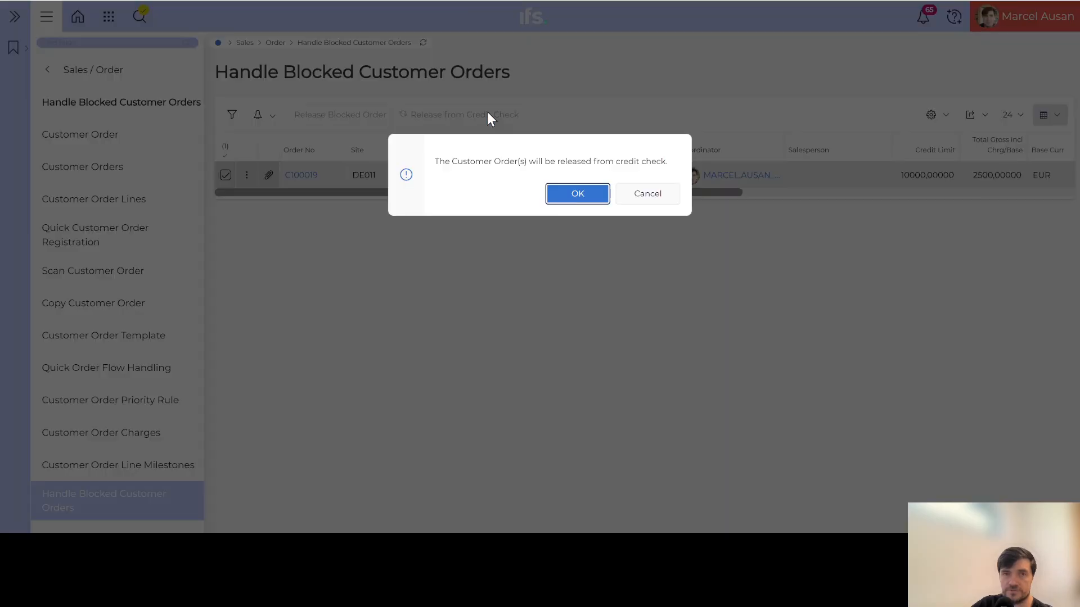
{"action": "left_click", "coordinate": [576, 195]}
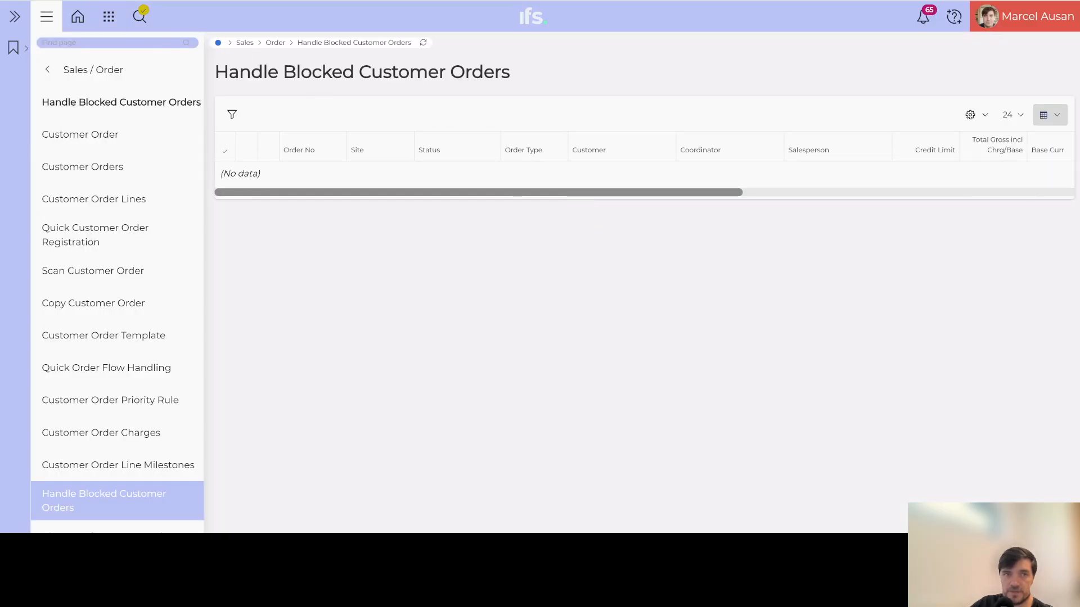
Step: Return to the customer order and review its Order History for the blocking and credit check release entries
{"action": "key", "text": "alt+Left"}
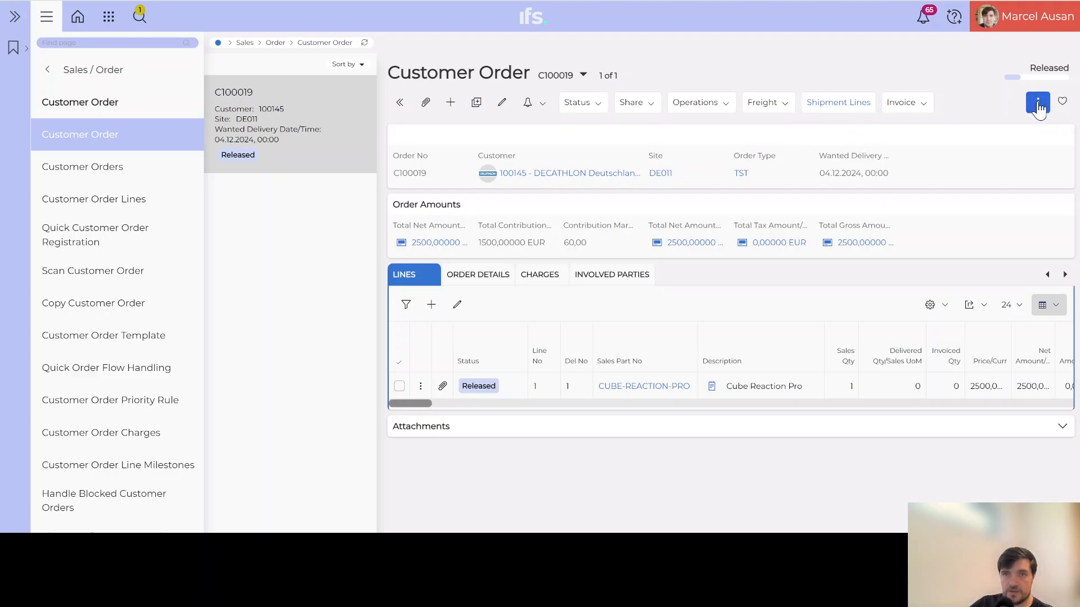
{"action": "left_click", "coordinate": [1038, 103]}
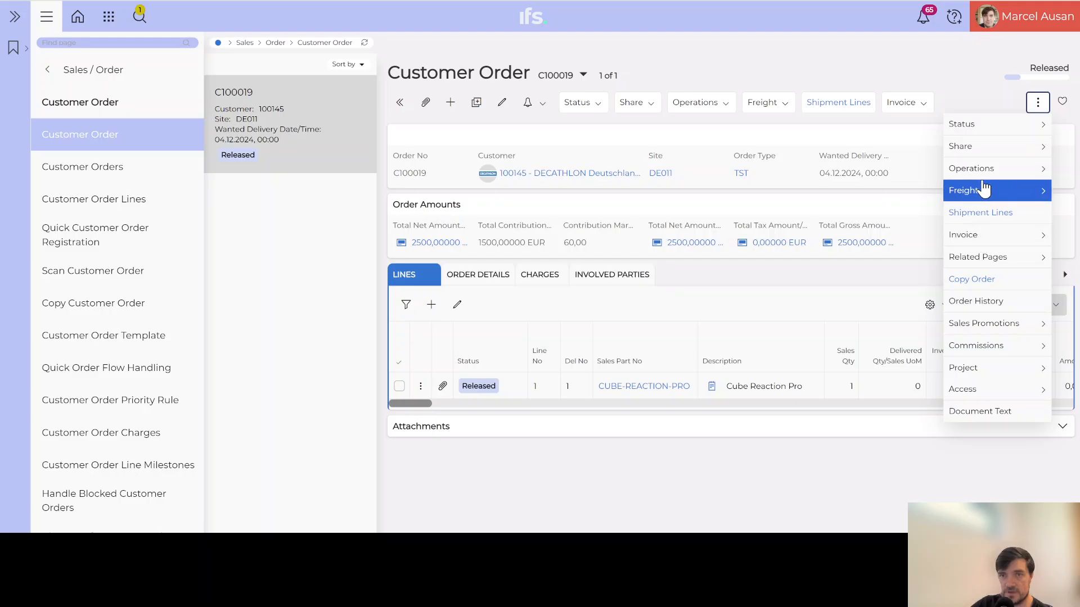
{"action": "left_click", "coordinate": [977, 302]}
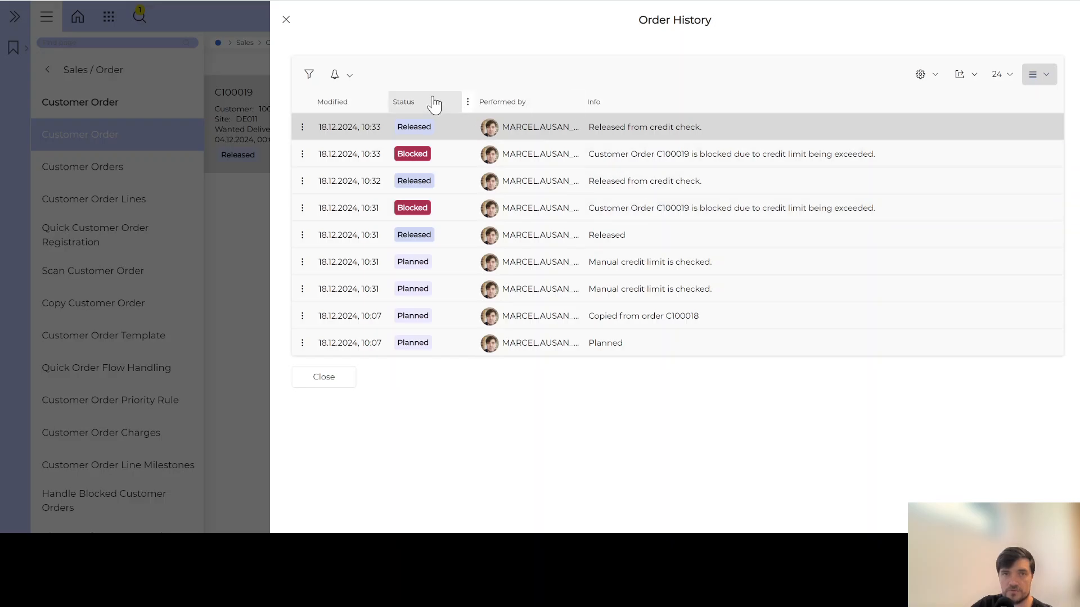
{"action": "left_click", "coordinate": [287, 22]}
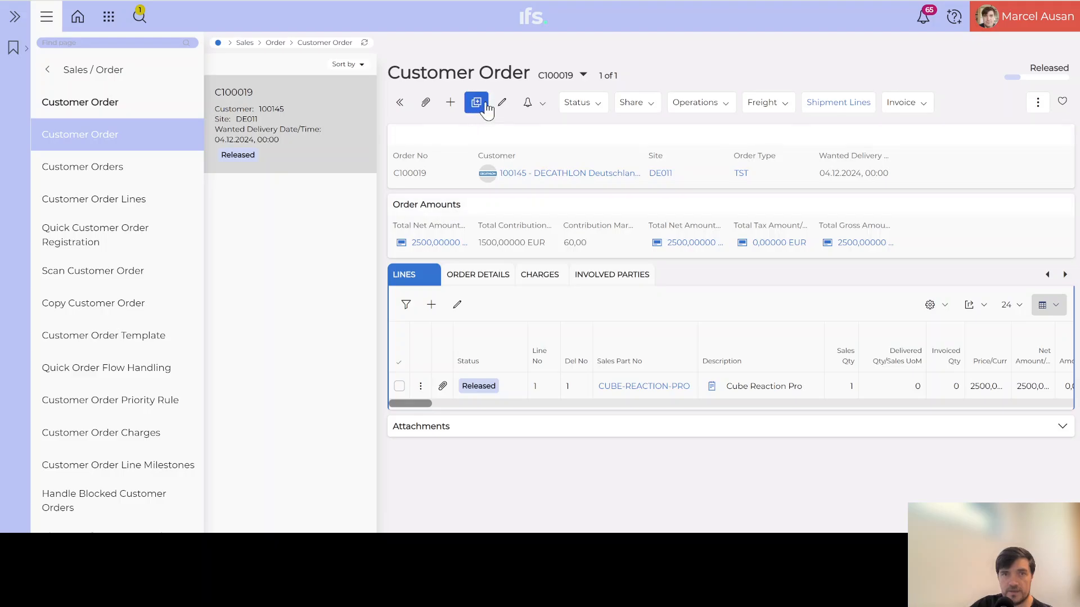
Step: Copy the customer order with Price and Discount included in the copy options, and view the new order
{"action": "left_click", "coordinate": [1038, 110]}
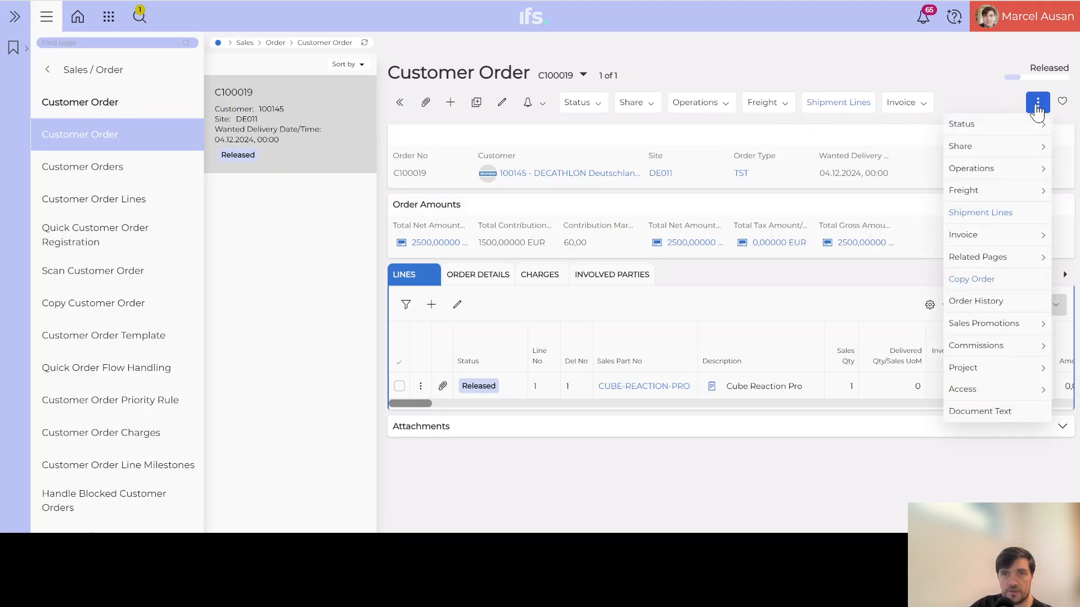
{"action": "left_click", "coordinate": [967, 278]}
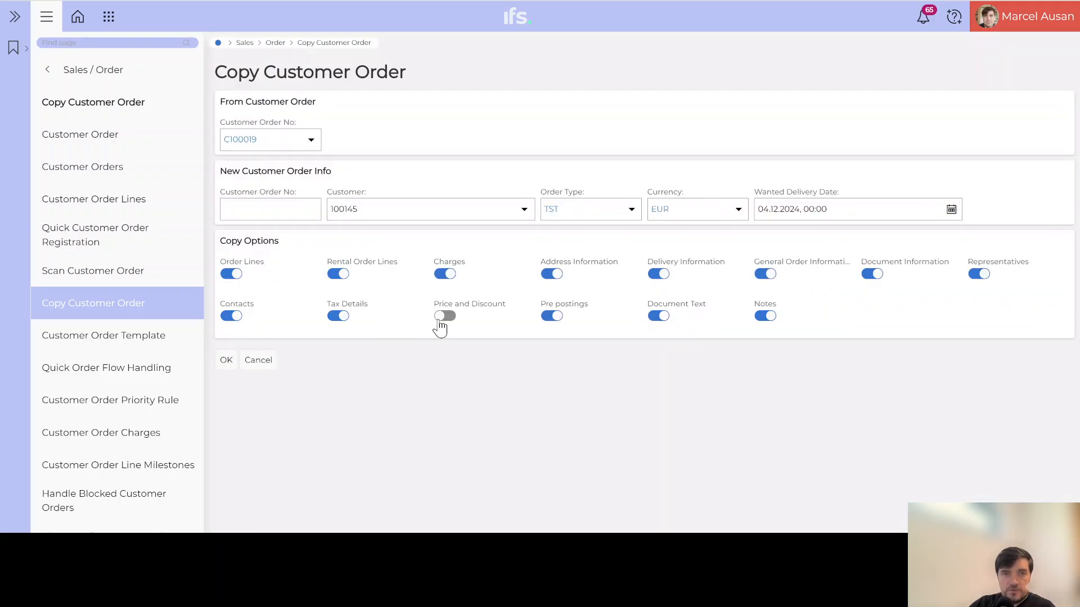
{"action": "left_click", "coordinate": [443, 318]}
{"action": "left_click", "coordinate": [227, 360]}
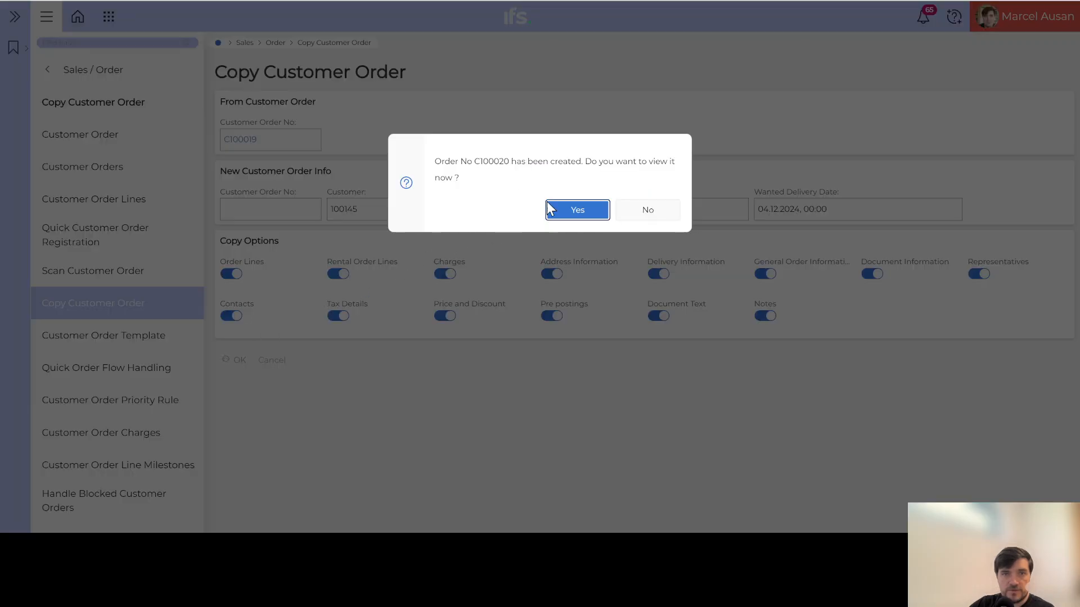
{"action": "left_click", "coordinate": [578, 211]}
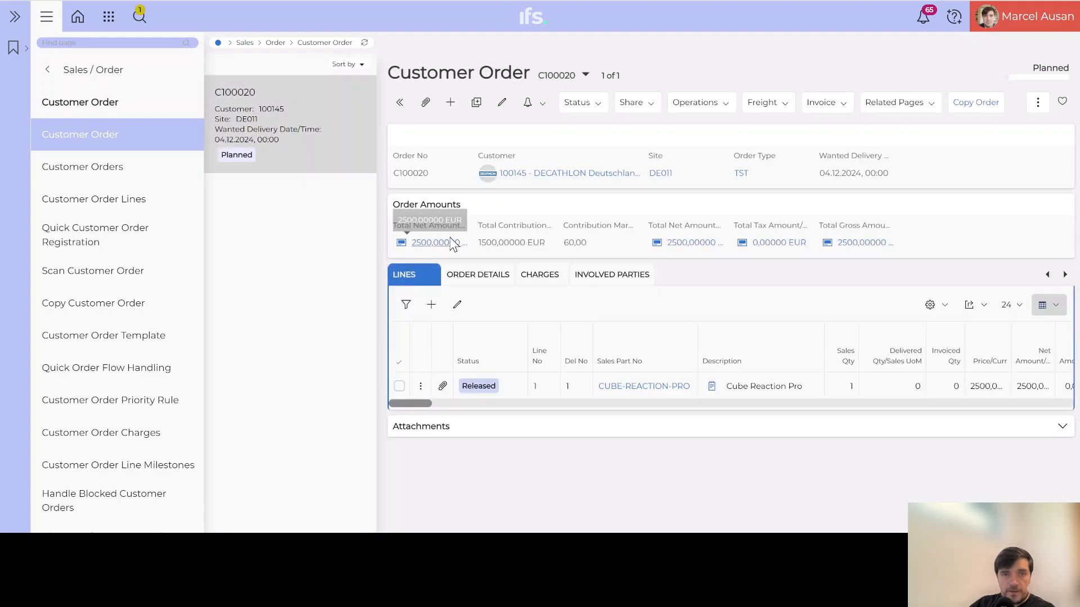
Step: Find the pay term in the copied order's invoice details and open its Payment Terms record
{"action": "left_click", "coordinate": [468, 283]}
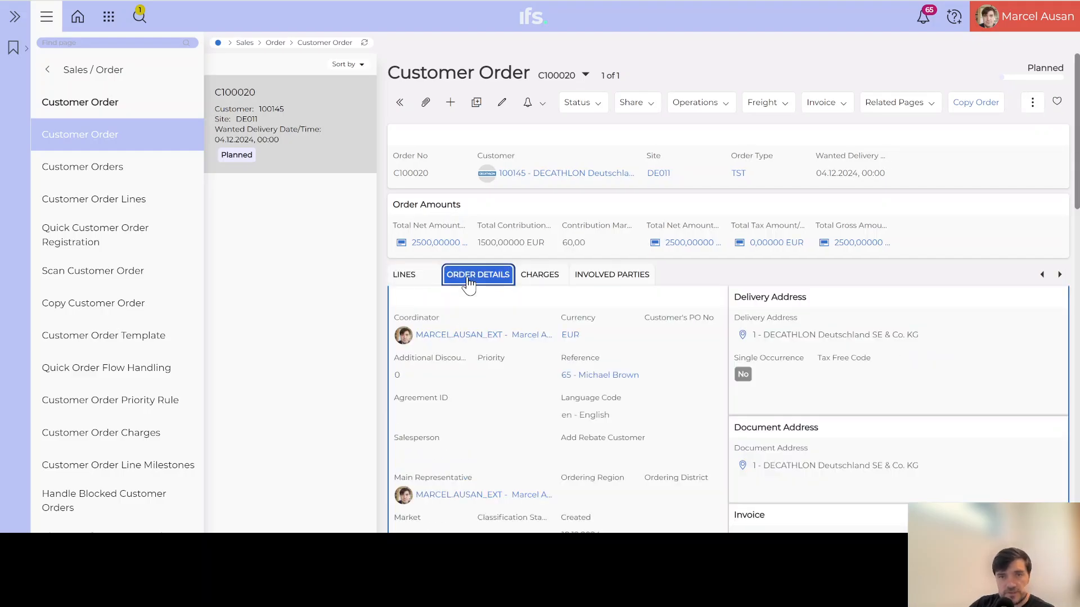
{"action": "scroll", "coordinate": [652, 406], "scroll_direction": "down", "scroll_amount": 5}
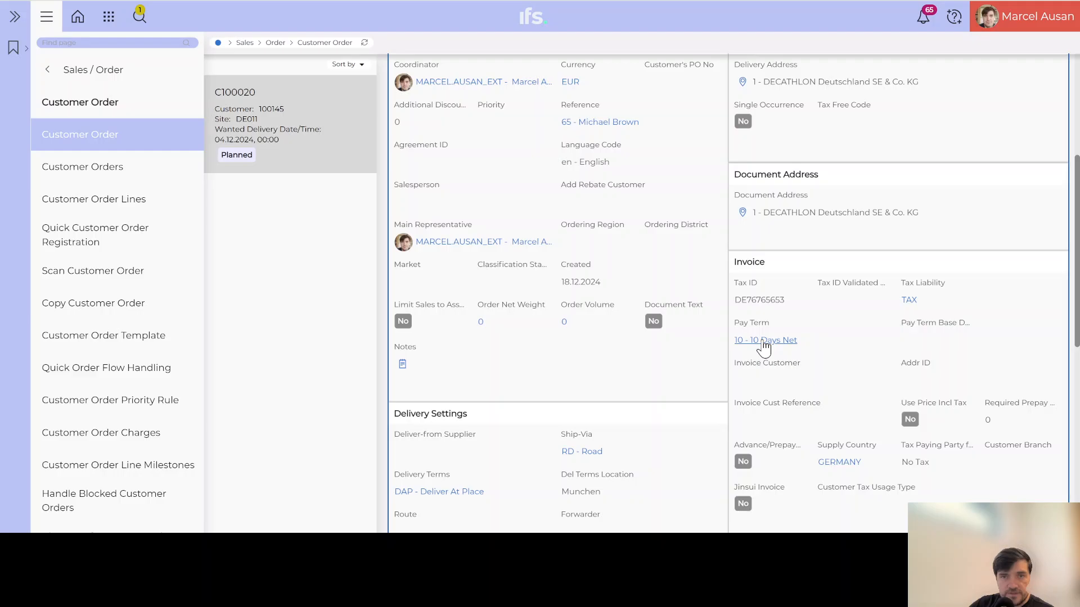
{"action": "scroll", "coordinate": [763, 344], "scroll_direction": "up", "scroll_amount": 5}
{"action": "scroll", "coordinate": [763, 344], "scroll_direction": "down", "scroll_amount": 5}
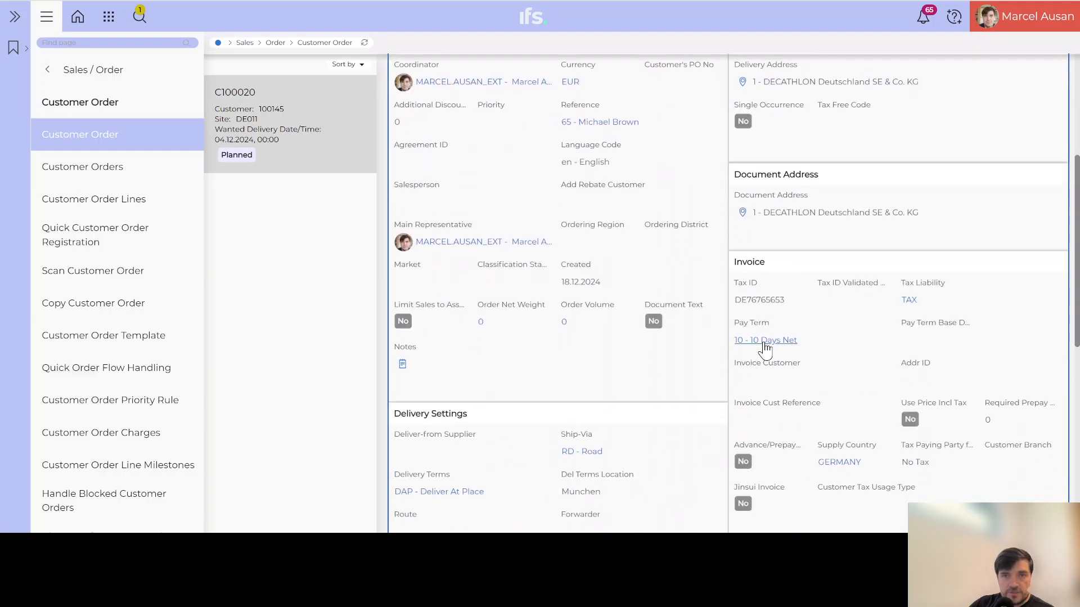
{"action": "left_click", "coordinate": [764, 341]}
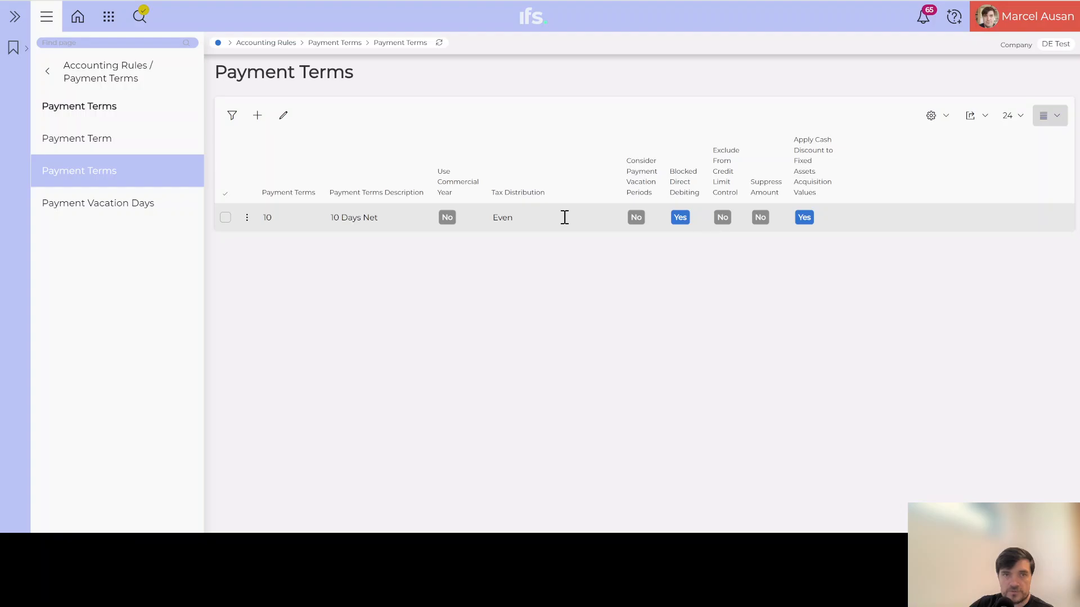
Step: Enable Exclude From Credit Limit Control on payment term 10 - 10 Days Net and save the change
{"action": "left_click", "coordinate": [226, 219]}
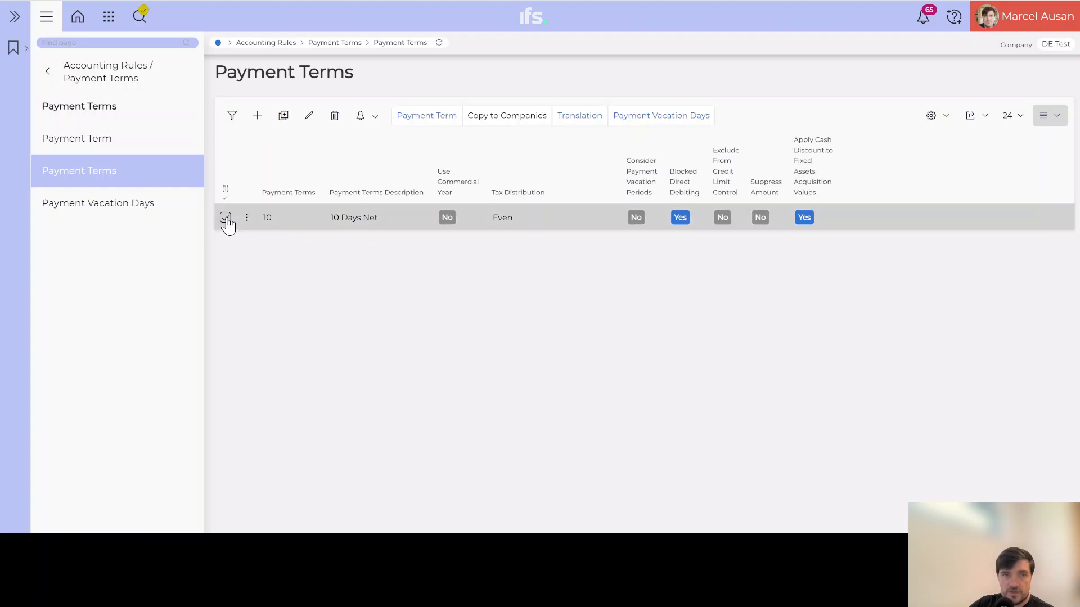
{"action": "left_click", "coordinate": [425, 117]}
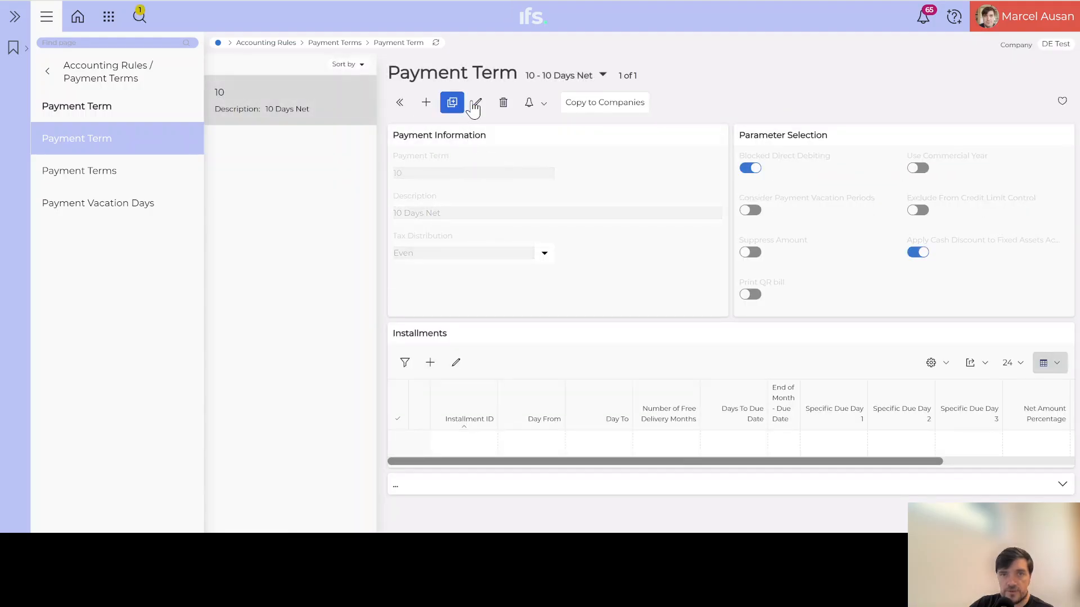
{"action": "left_click", "coordinate": [479, 107]}
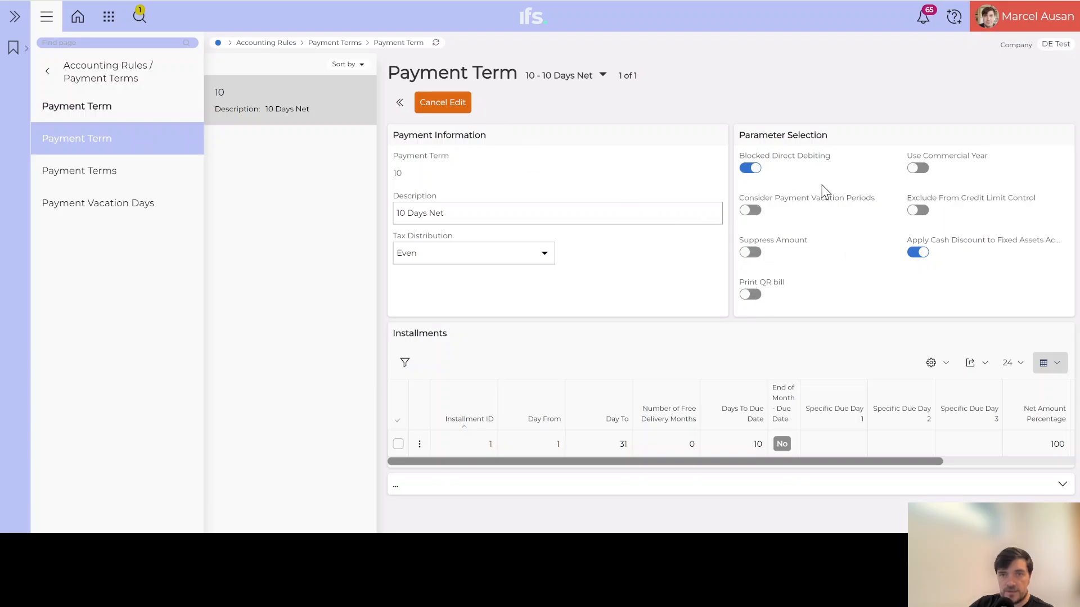
{"action": "left_click", "coordinate": [918, 211]}
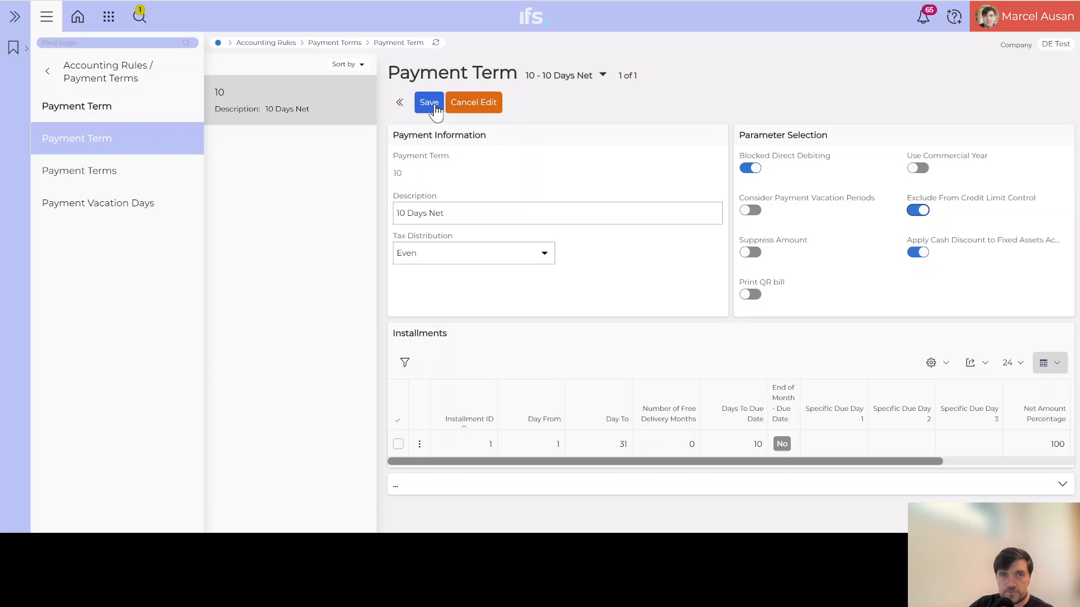
{"action": "left_click", "coordinate": [432, 105]}
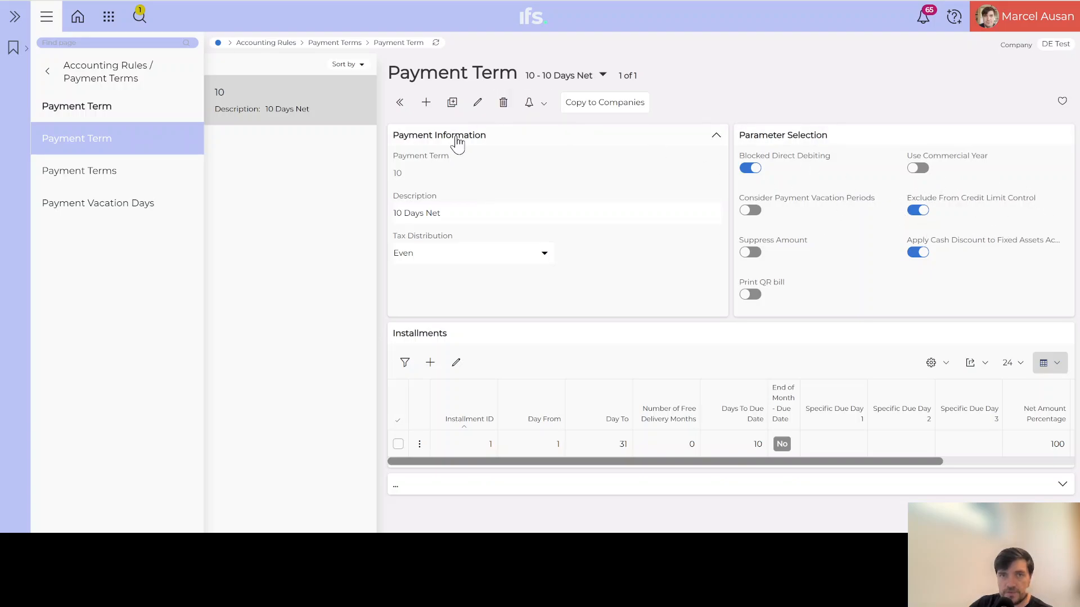
{"action": "double_click", "coordinate": [397, 173]}
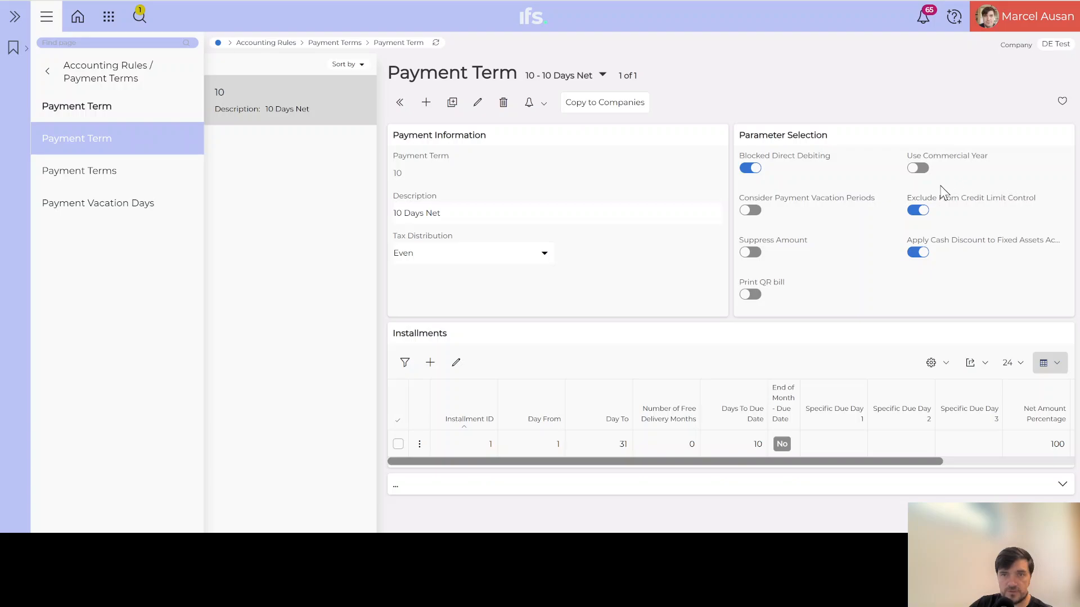
Step: Verify the Exclude From Credit Limit Control setting through the copied order's pay term, and return to the order
{"action": "key", "text": "alt+Left"}
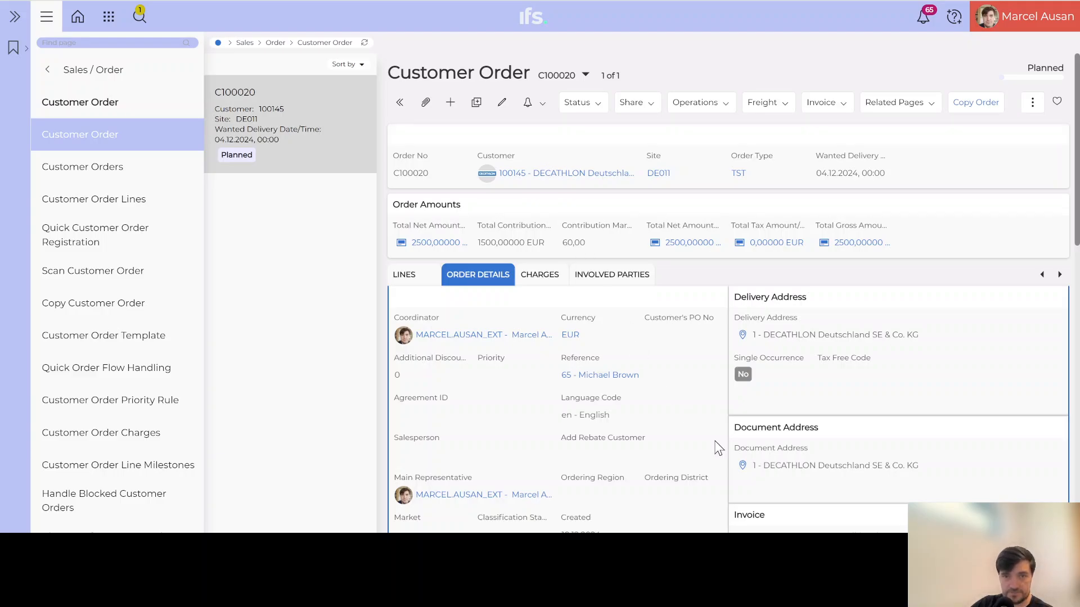
{"action": "scroll", "coordinate": [798, 408], "scroll_direction": "down", "scroll_amount": 3}
{"action": "scroll", "coordinate": [797, 406], "scroll_direction": "down", "scroll_amount": 2}
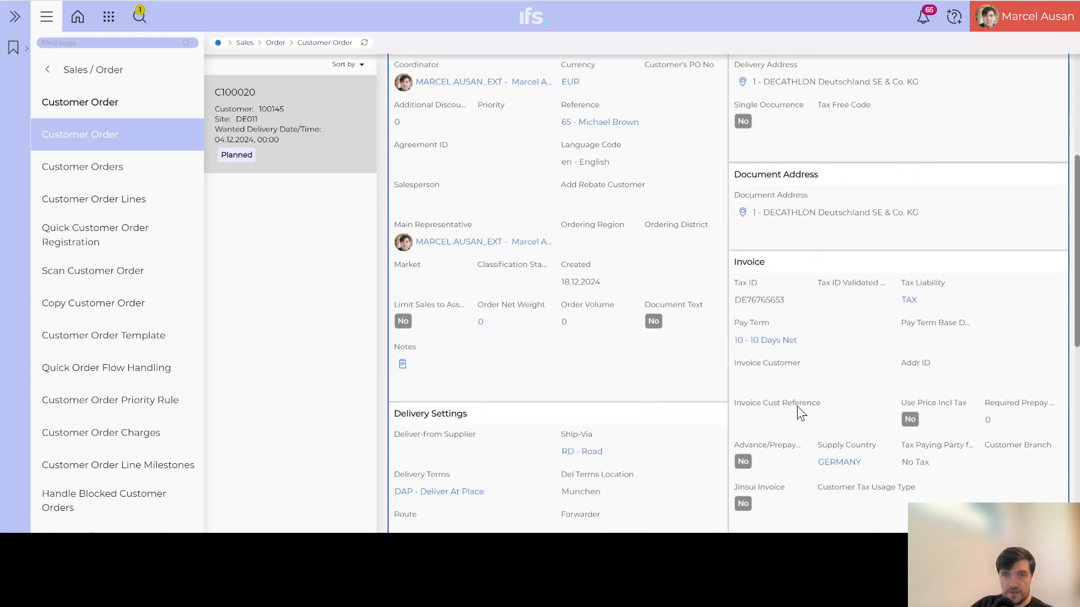
{"action": "left_click", "coordinate": [766, 341]}
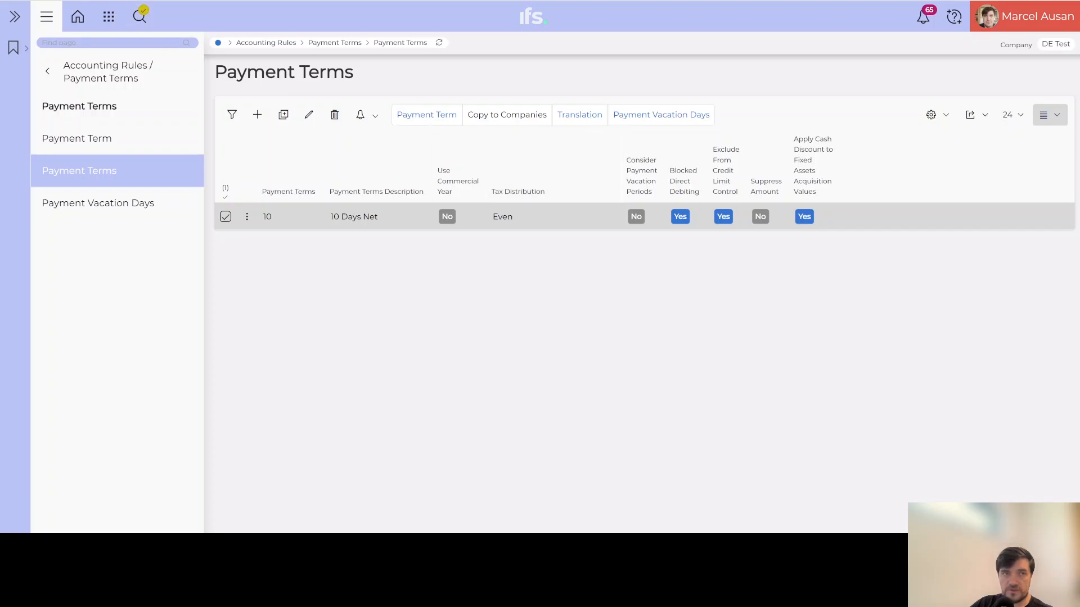
{"action": "key", "text": "alt+Left"}
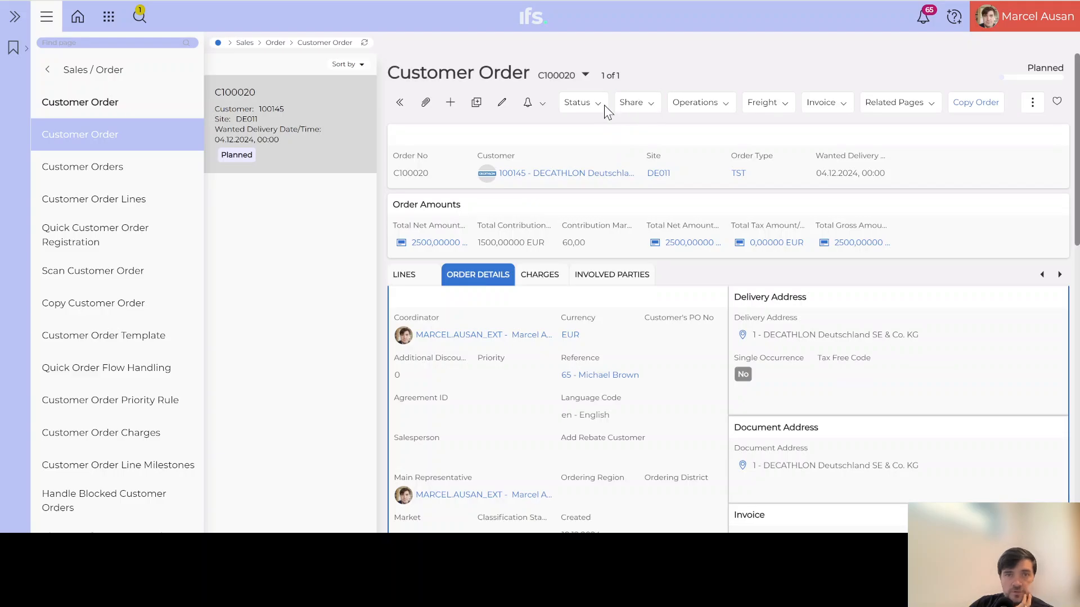
Step: Release the copied customer order and accept the confirmation
{"action": "left_click", "coordinate": [602, 105]}
{"action": "left_click", "coordinate": [592, 122]}
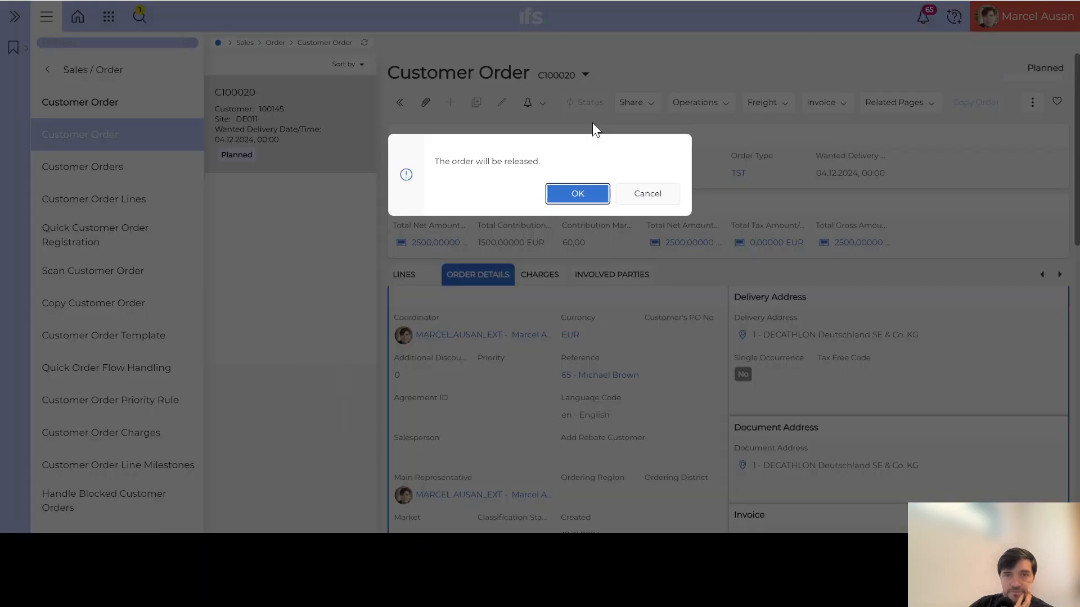
{"action": "left_click", "coordinate": [570, 193]}
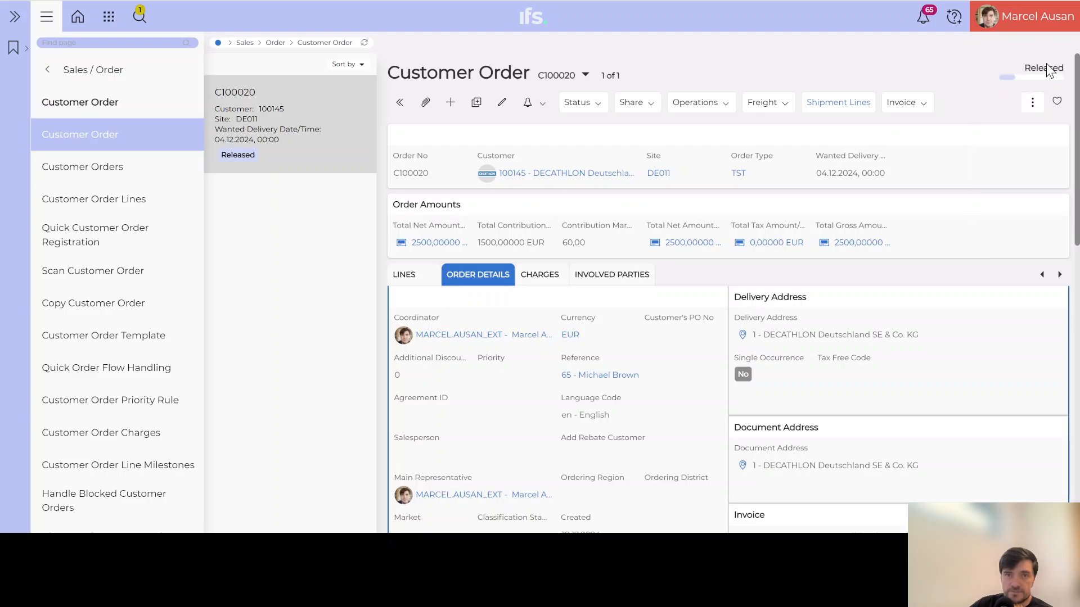
Step: Run a Manual Credit Check on the released copied order and recheck the pay term in its invoice details
{"action": "left_click", "coordinate": [1031, 110]}
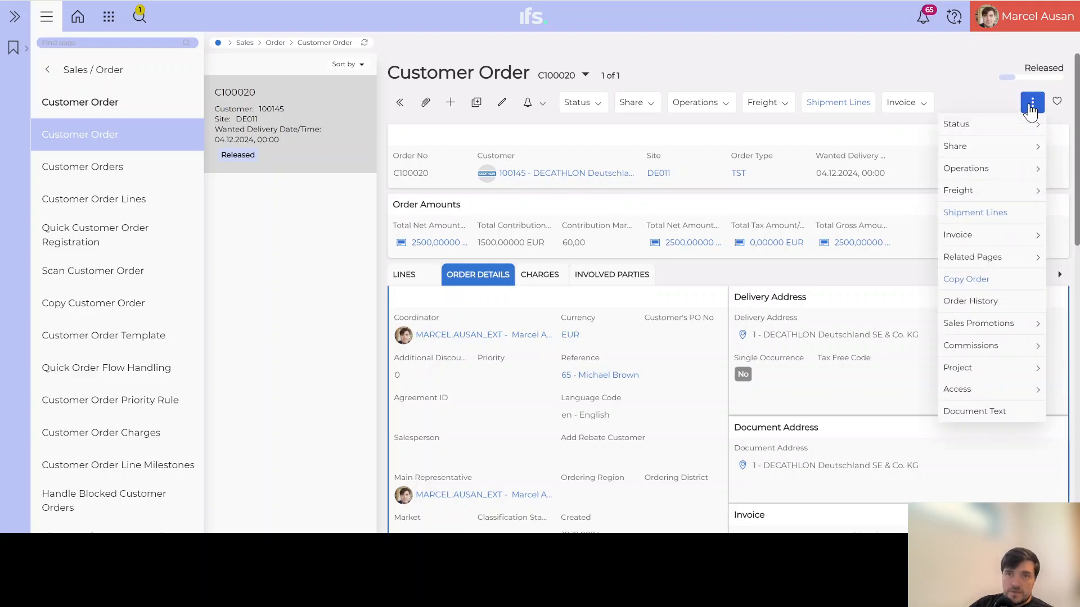
{"action": "left_click", "coordinate": [1023, 170]}
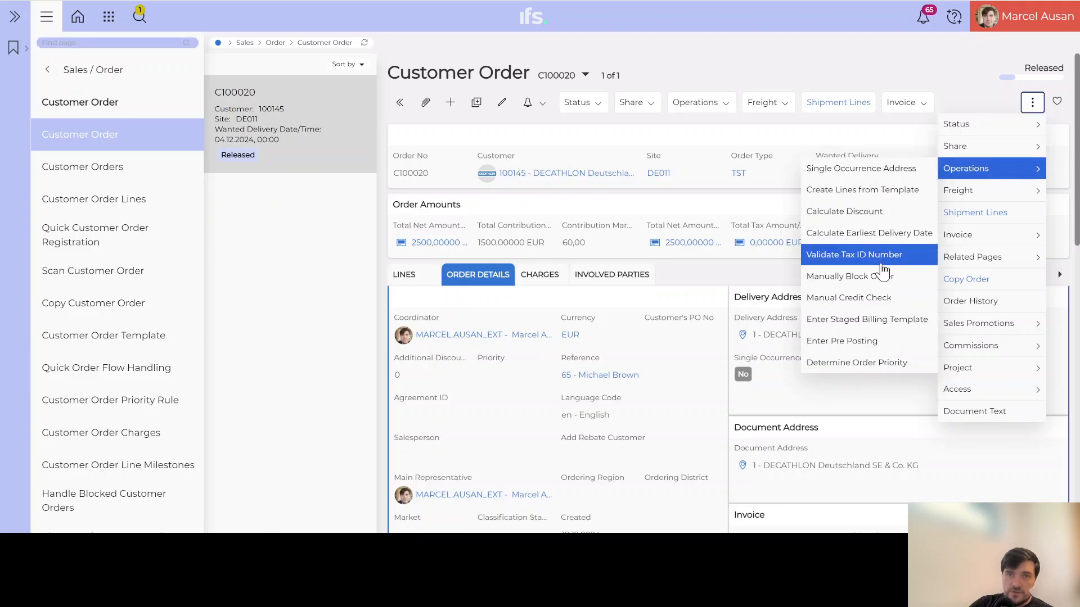
{"action": "left_click", "coordinate": [877, 298]}
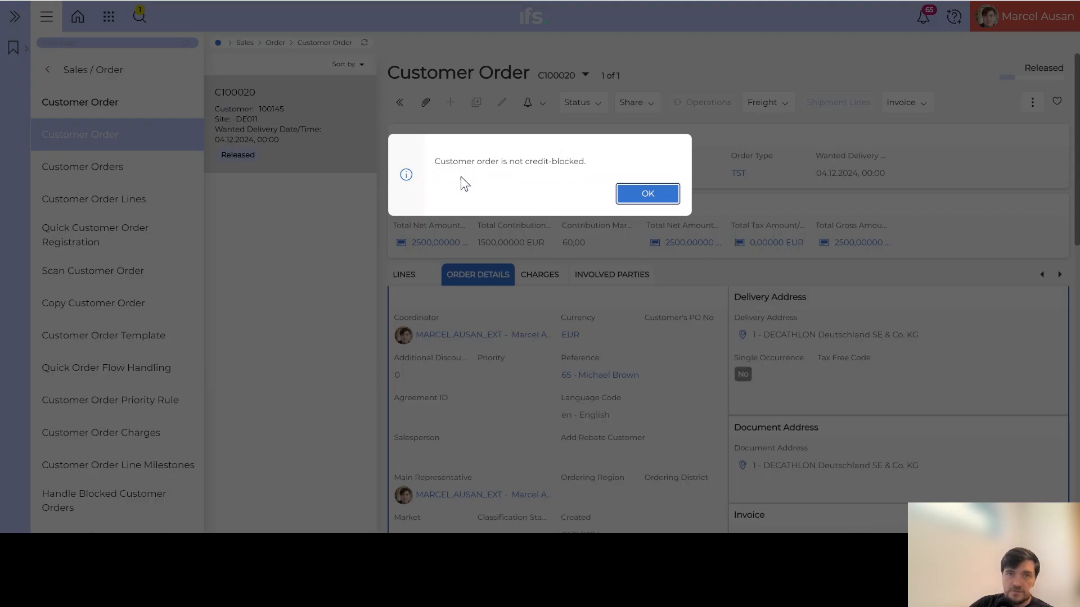
{"action": "left_click", "coordinate": [649, 198]}
{"action": "scroll", "coordinate": [768, 425], "scroll_direction": "down", "scroll_amount": 5}
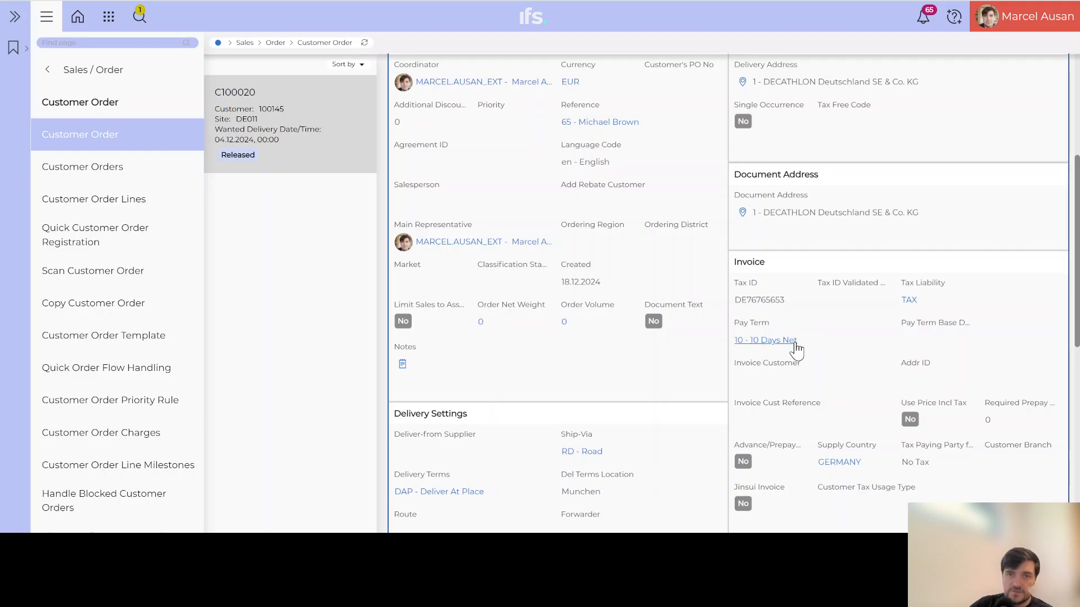
{"action": "scroll", "coordinate": [797, 349], "scroll_direction": "up", "scroll_amount": 5}
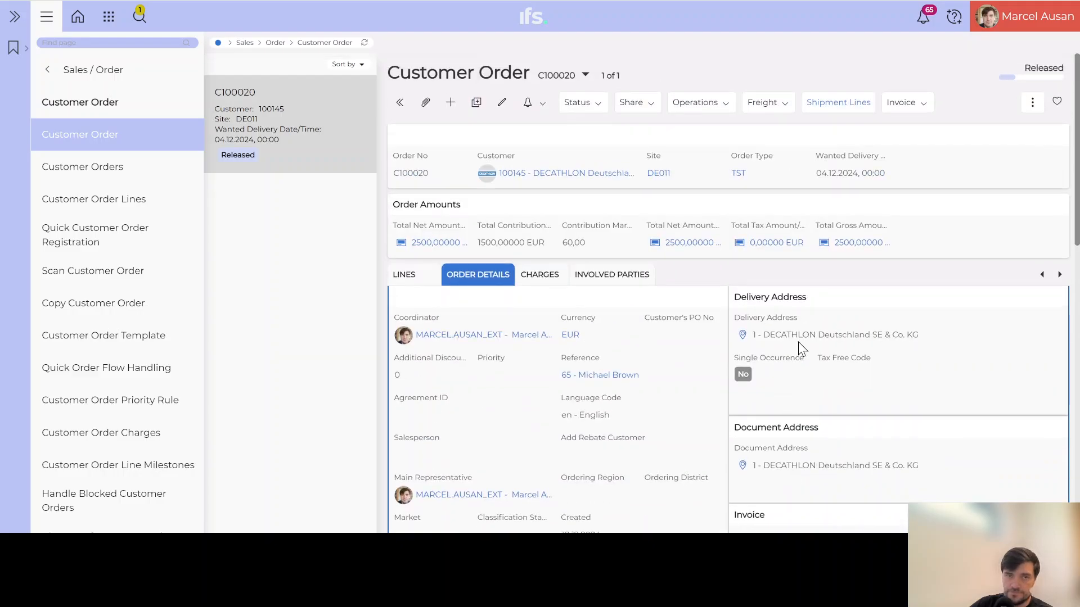
Step: Return to the order lines and bring up the order operations that include Manual Credit Check
{"action": "left_click", "coordinate": [411, 285]}
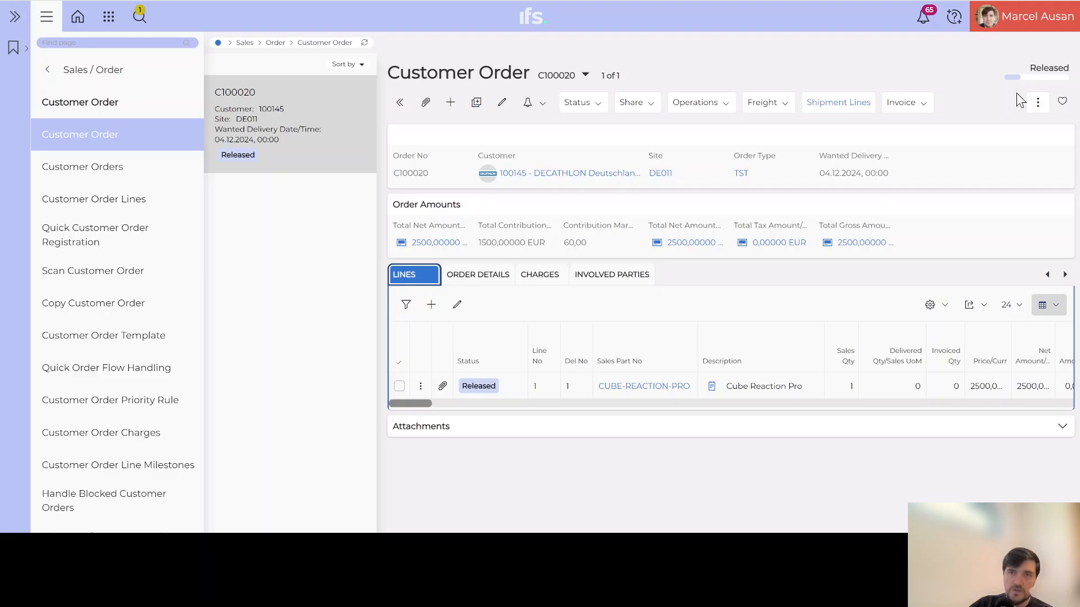
{"action": "left_click", "coordinate": [1037, 102]}
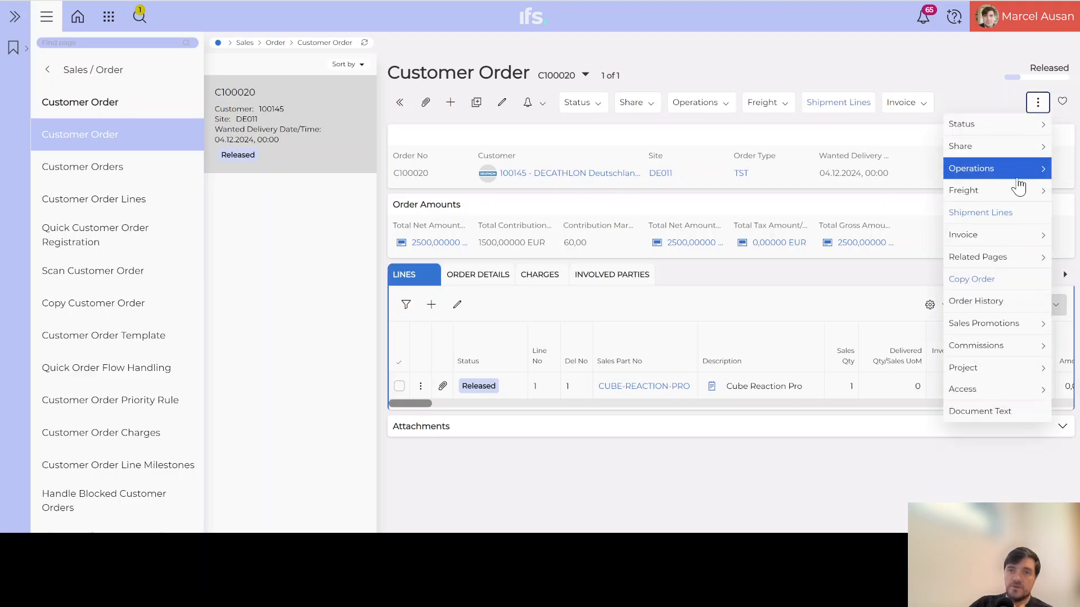
{"action": "left_click", "coordinate": [984, 170]}
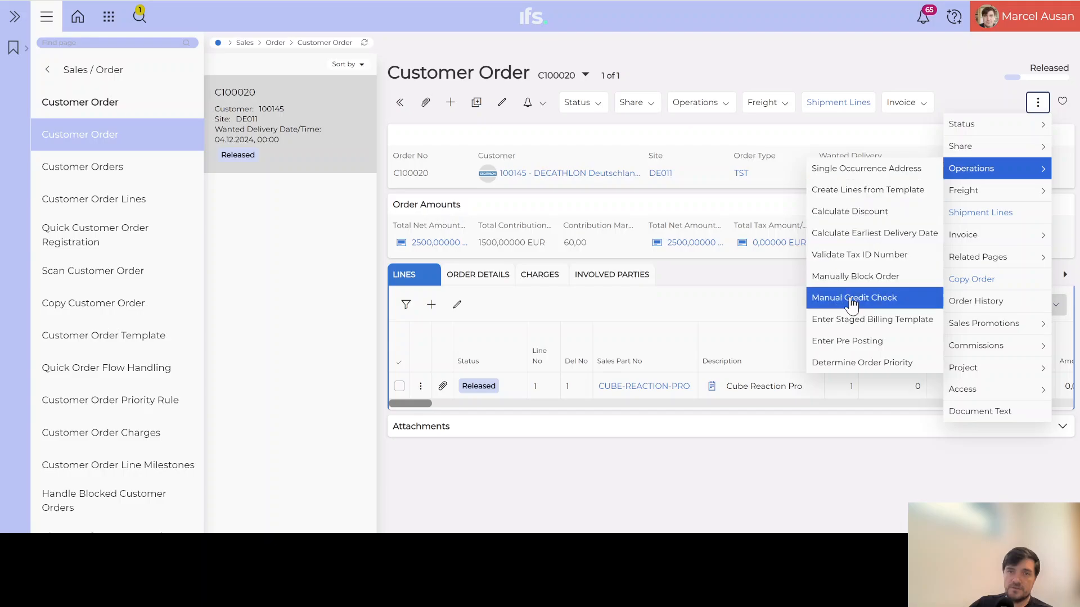